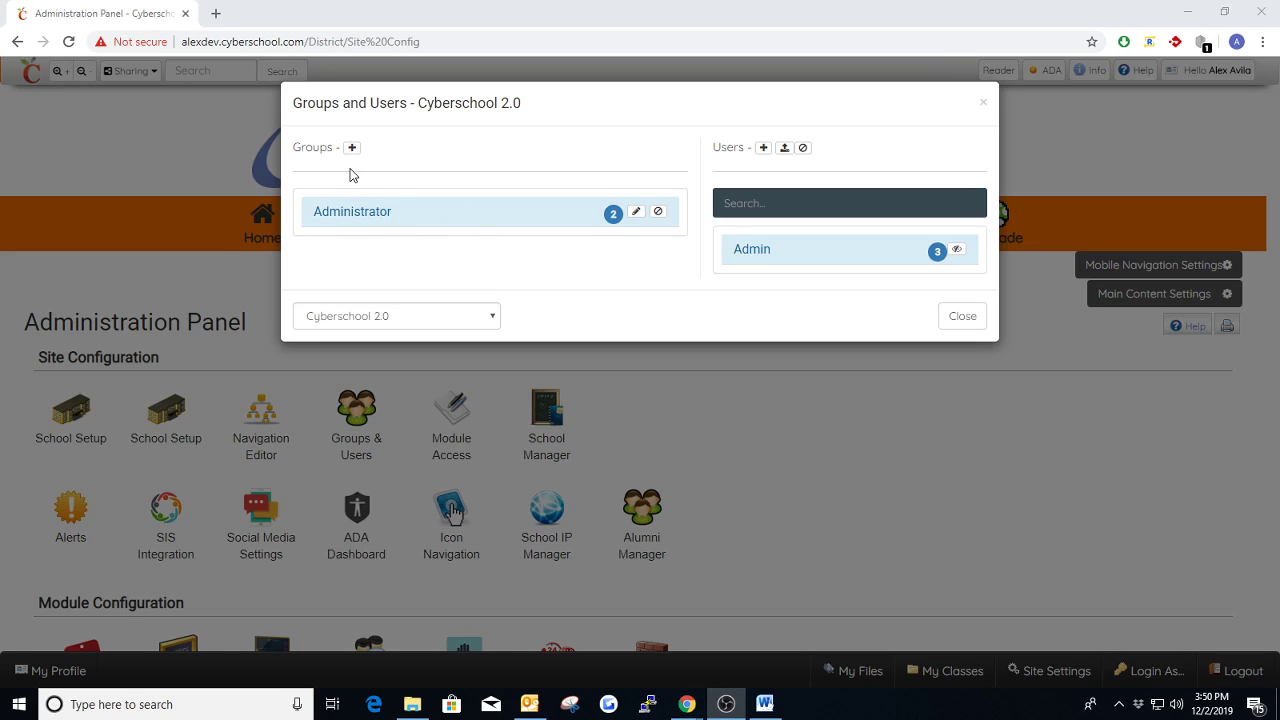
Step: Create a new group named "Calendar Admins"
left_click(352, 148)
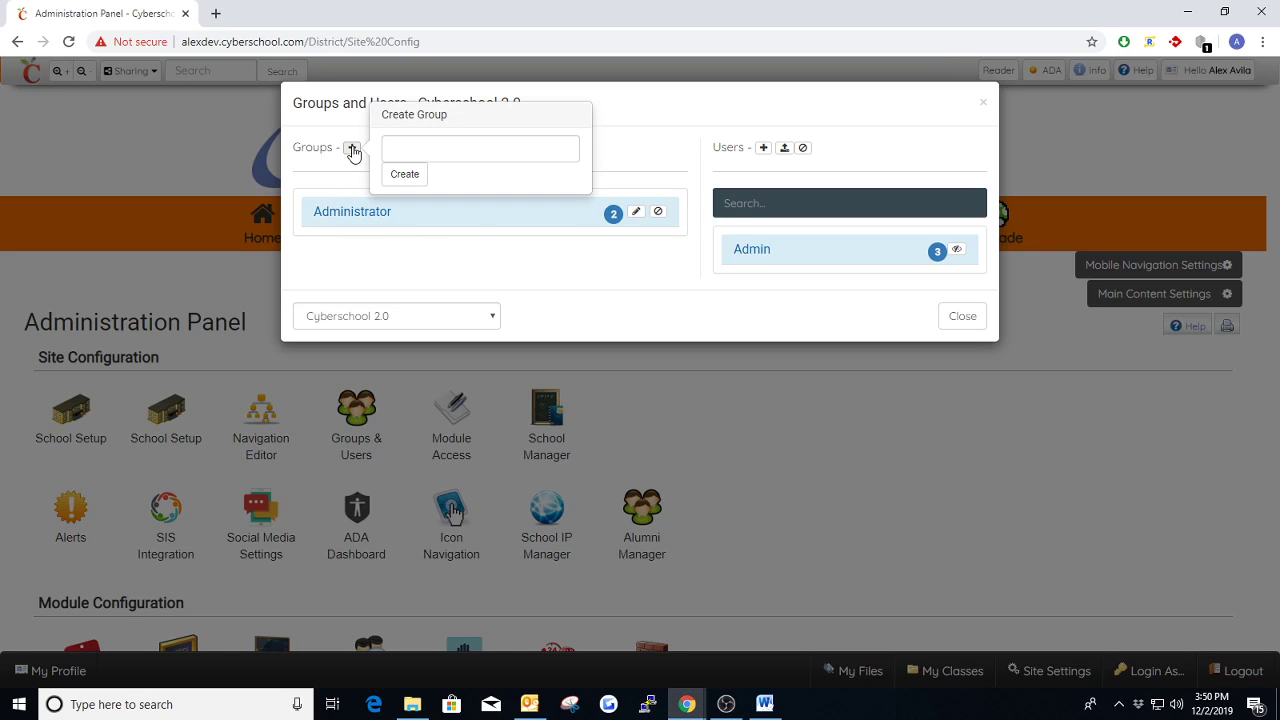
left_click(411, 145)
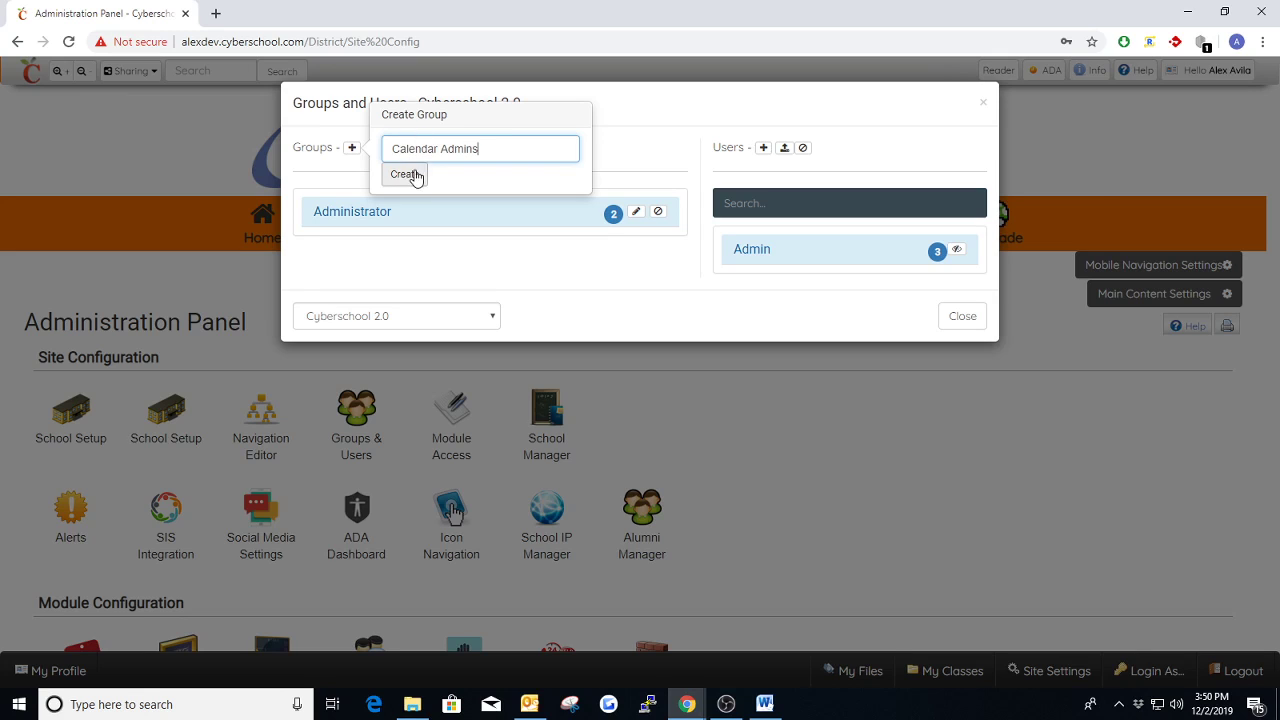
left_click(404, 174)
left_click(1092, 67)
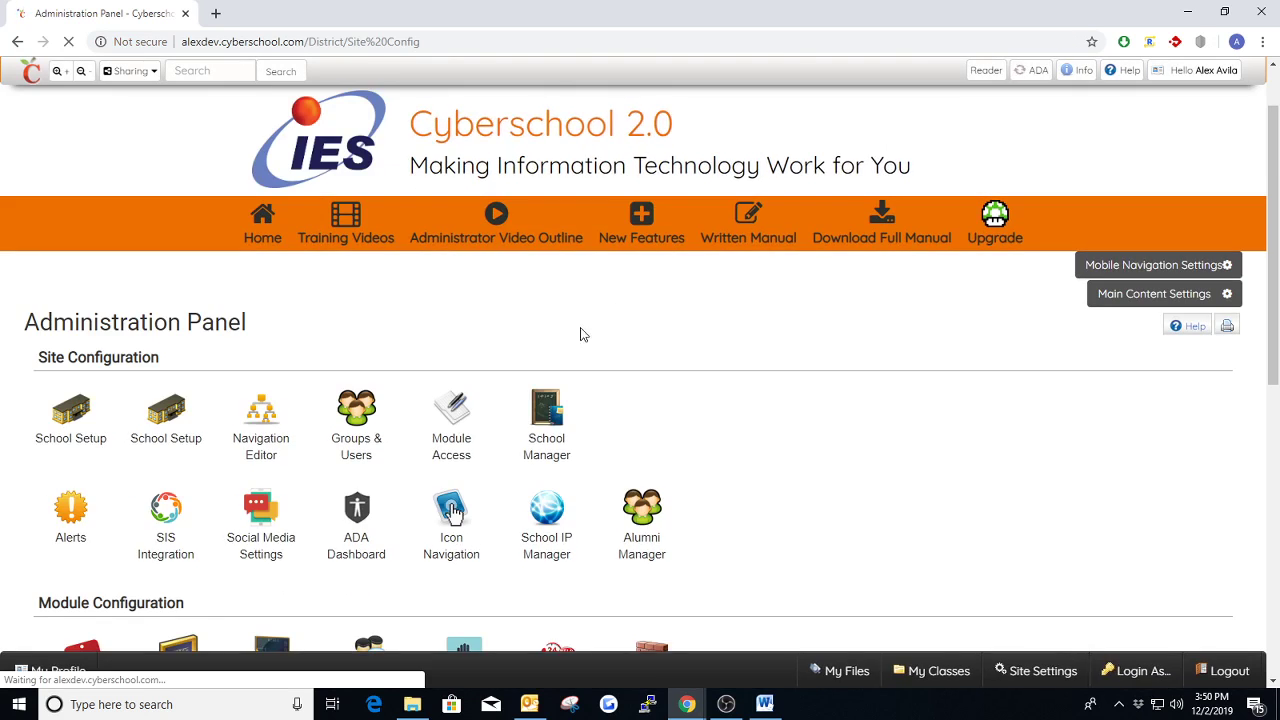
Step: Reopen Groups & Users and open the Calendar Admins group's general settings, pointing out the Special Flags section
left_click(352, 420)
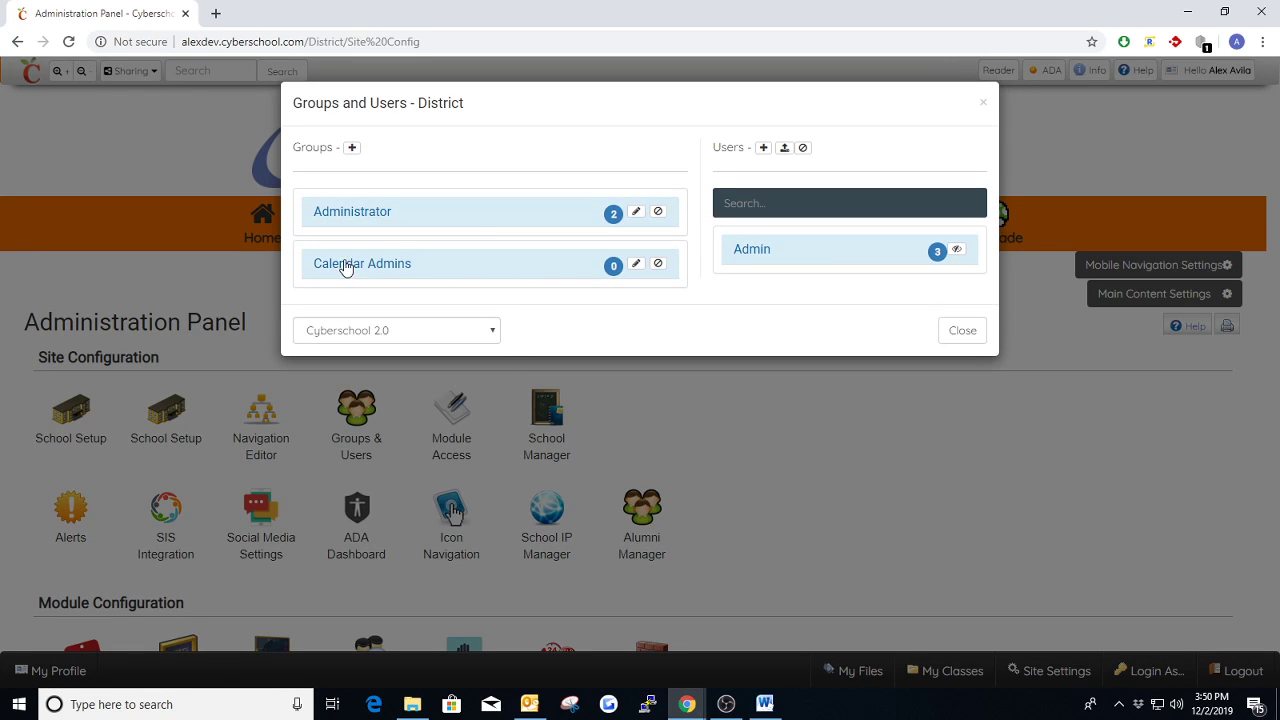
left_click(636, 268)
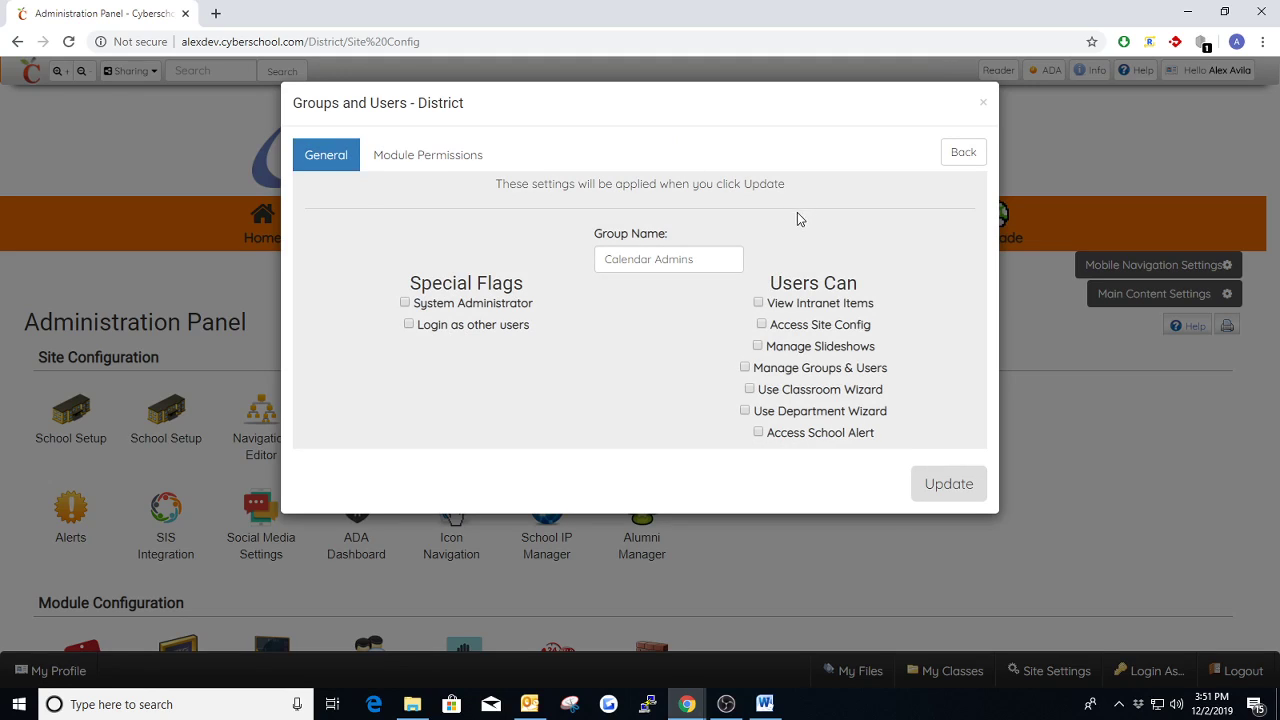
left_click_drag(415, 283, 589, 284)
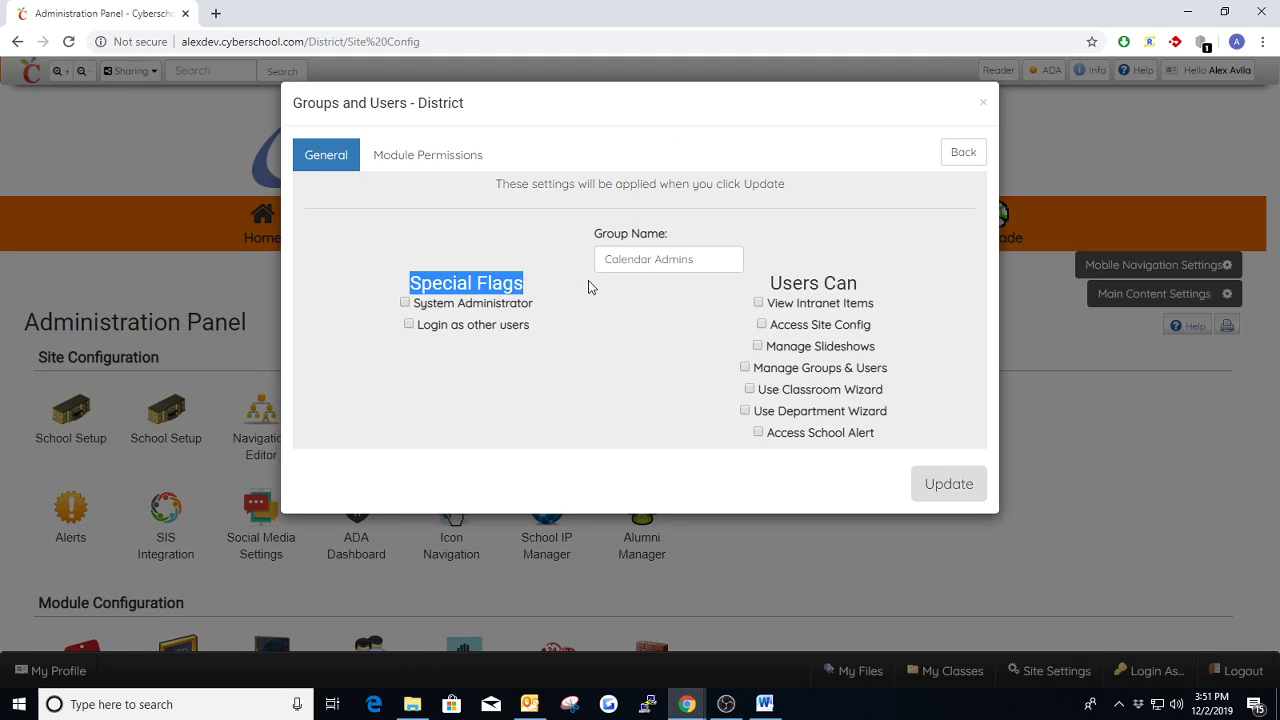
left_click(489, 258)
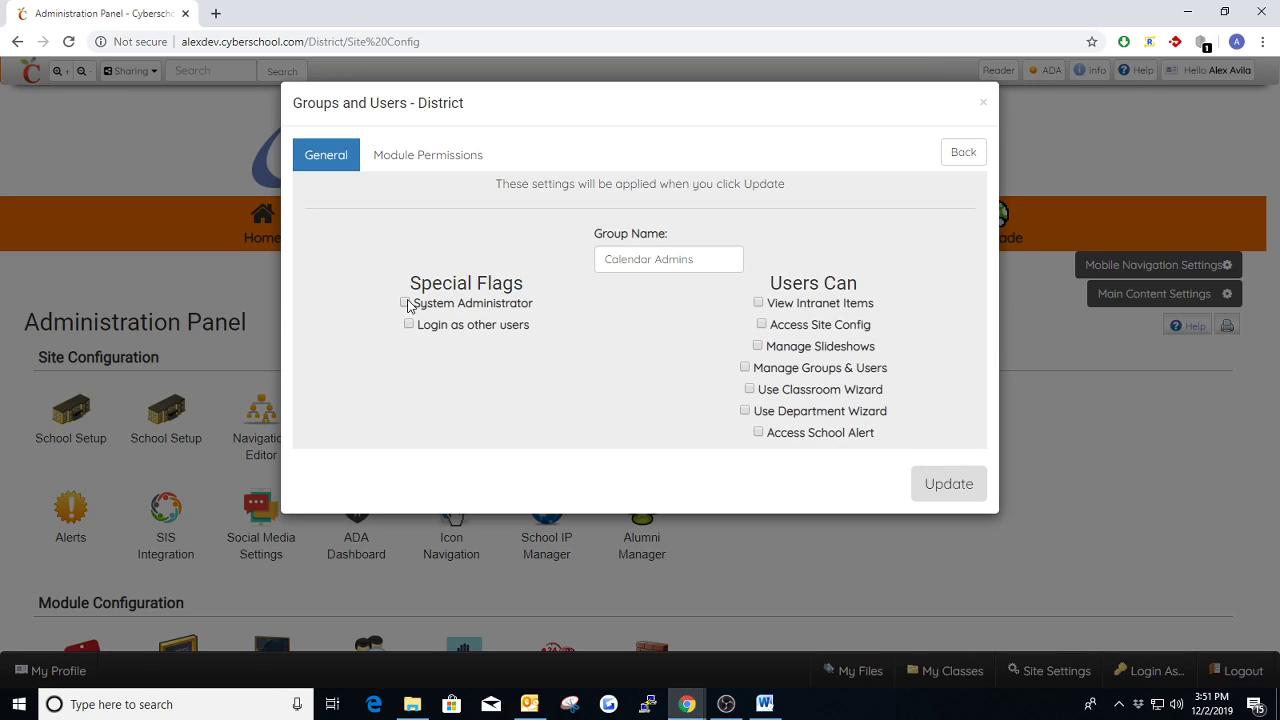
Step: Try the System Administrator flag on Calendar Admins, review the general and module permissions it grants, and clear both special flags
left_click(427, 157)
scroll(643, 443, "down", 5)
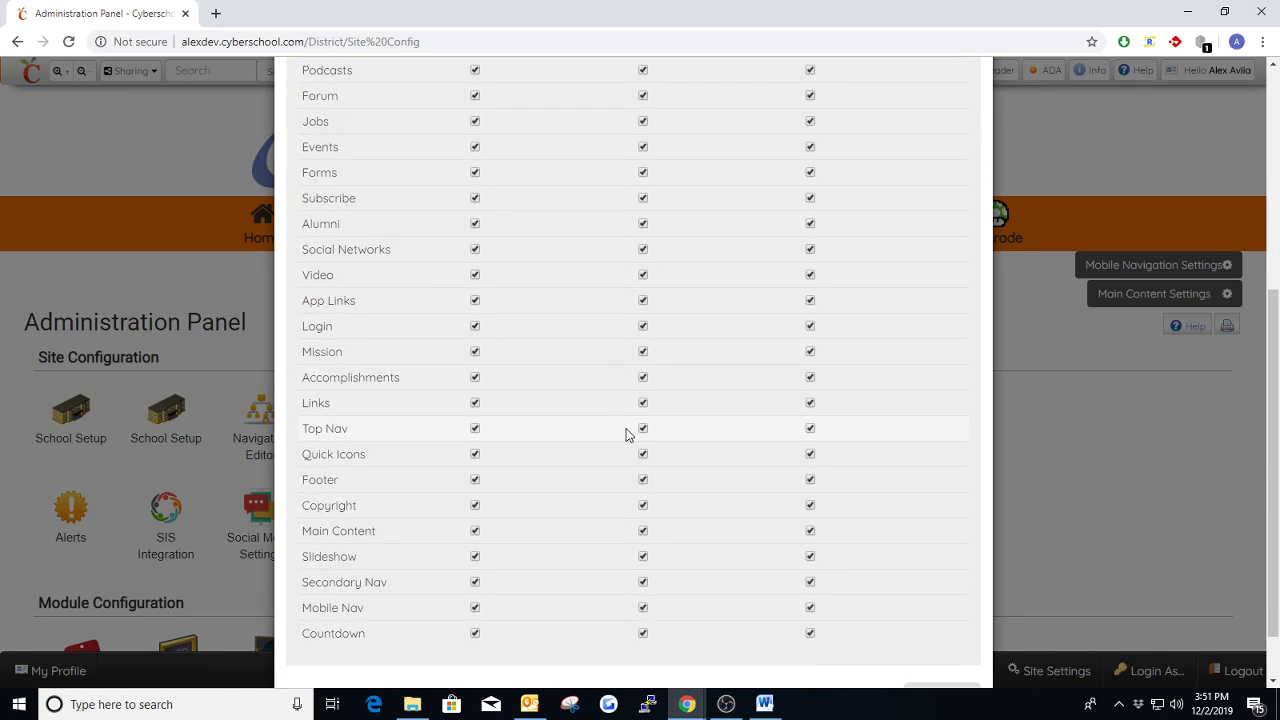
scroll(614, 432, "up", 5)
left_click(314, 157)
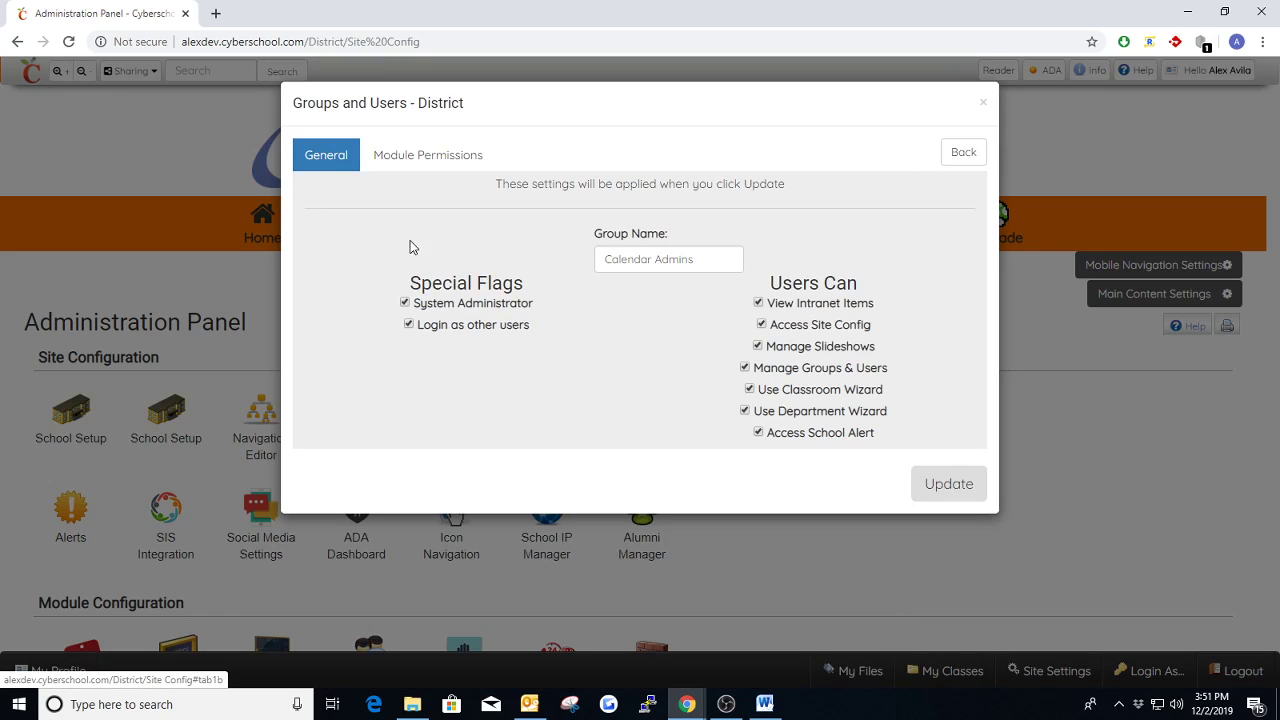
left_click(405, 303)
left_click(408, 324)
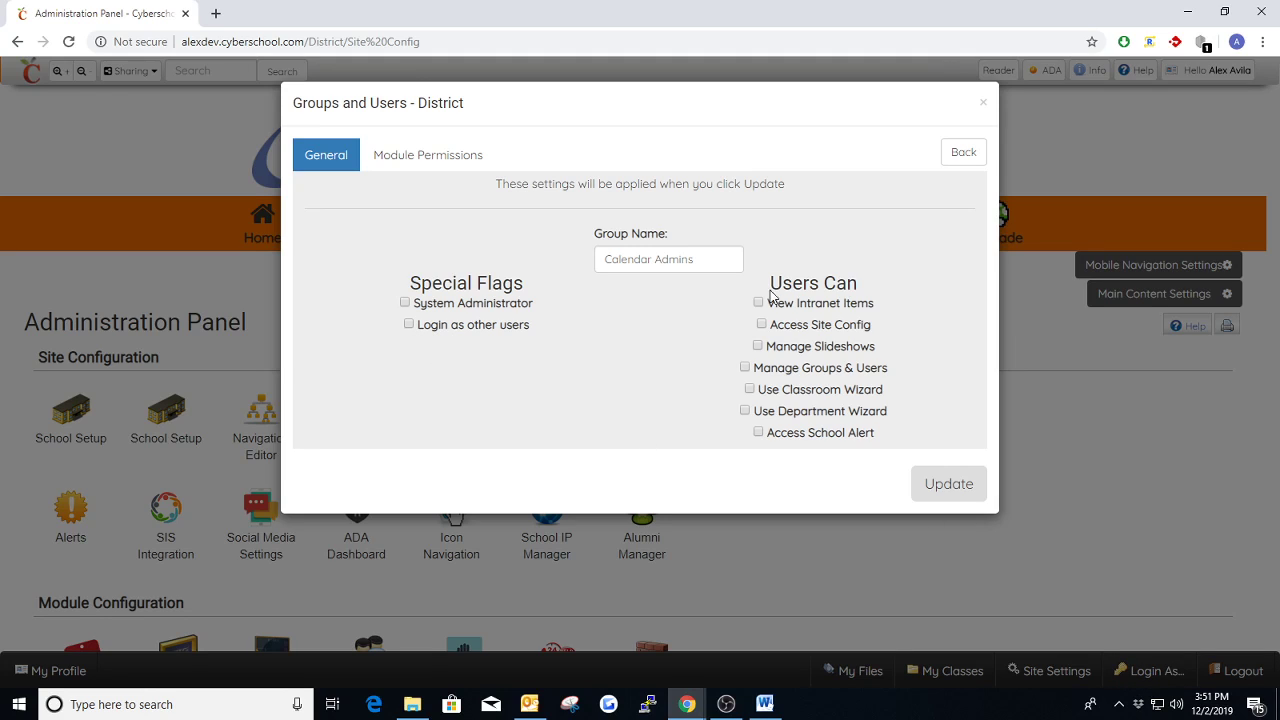
Step: Examine the group's Users Can options and the Post, Moderate and Administer levels offered for each module
left_click_drag(770, 283, 869, 237)
left_click(868, 233)
left_click(448, 166)
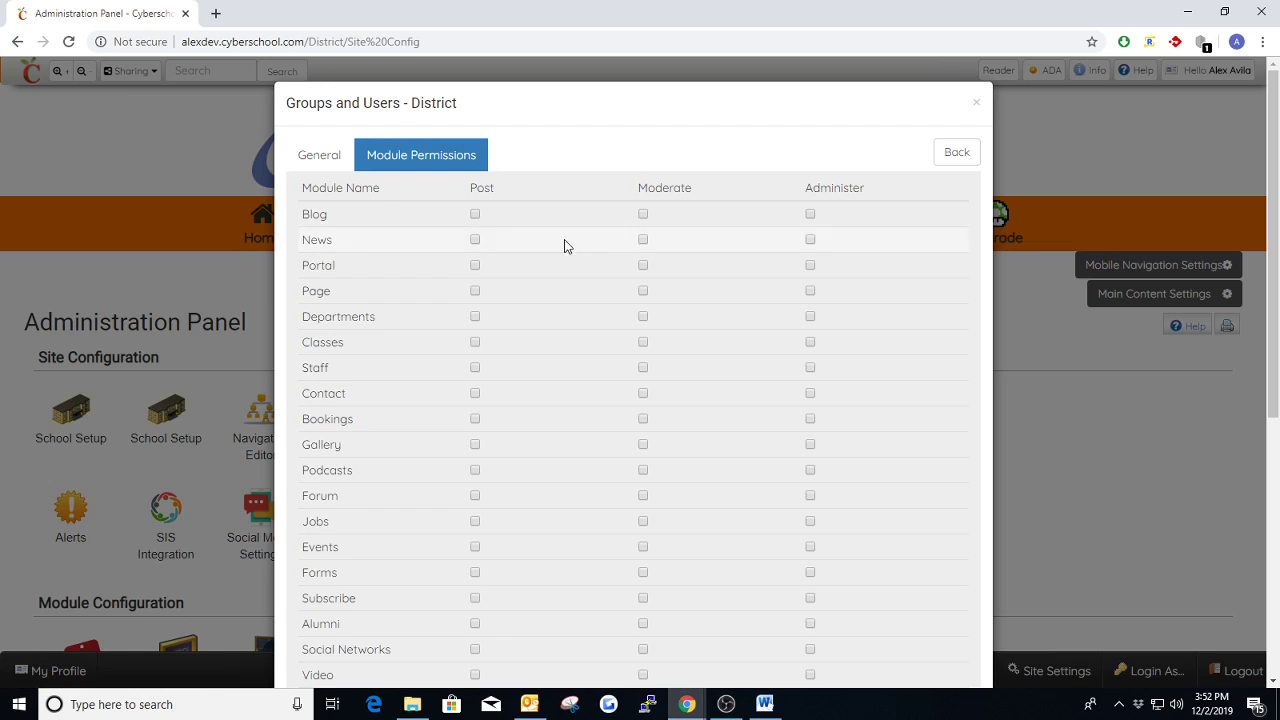
scroll(362, 226, "down", 1)
scroll(362, 226, "down", 5)
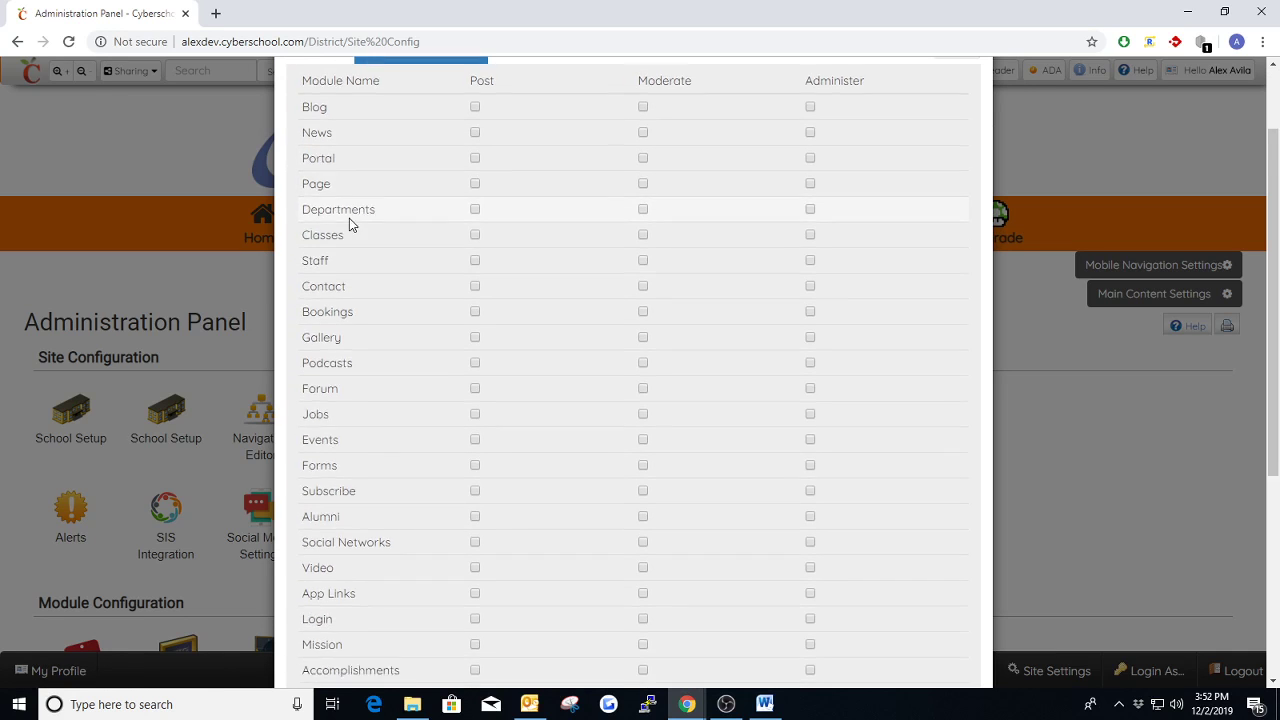
scroll(348, 405, "up", 5)
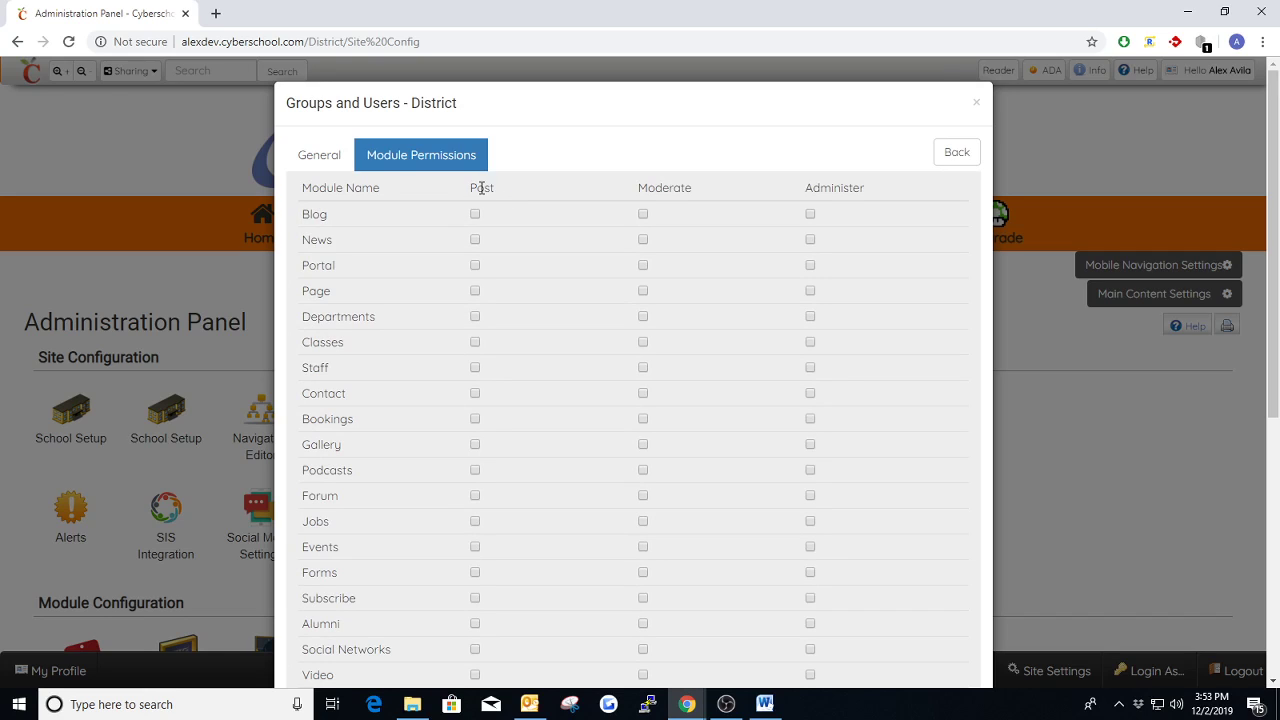
left_click_drag(474, 188, 517, 194)
left_click(518, 194)
left_click_drag(640, 188, 711, 190)
left_click(713, 186)
left_click_drag(800, 188, 908, 191)
left_click(908, 191)
Step: Grant Calendar Admins the Post, Moderate and Administer permissions for only the Events module and save the group's settings
left_click(643, 214)
scroll(523, 206, "down", 1)
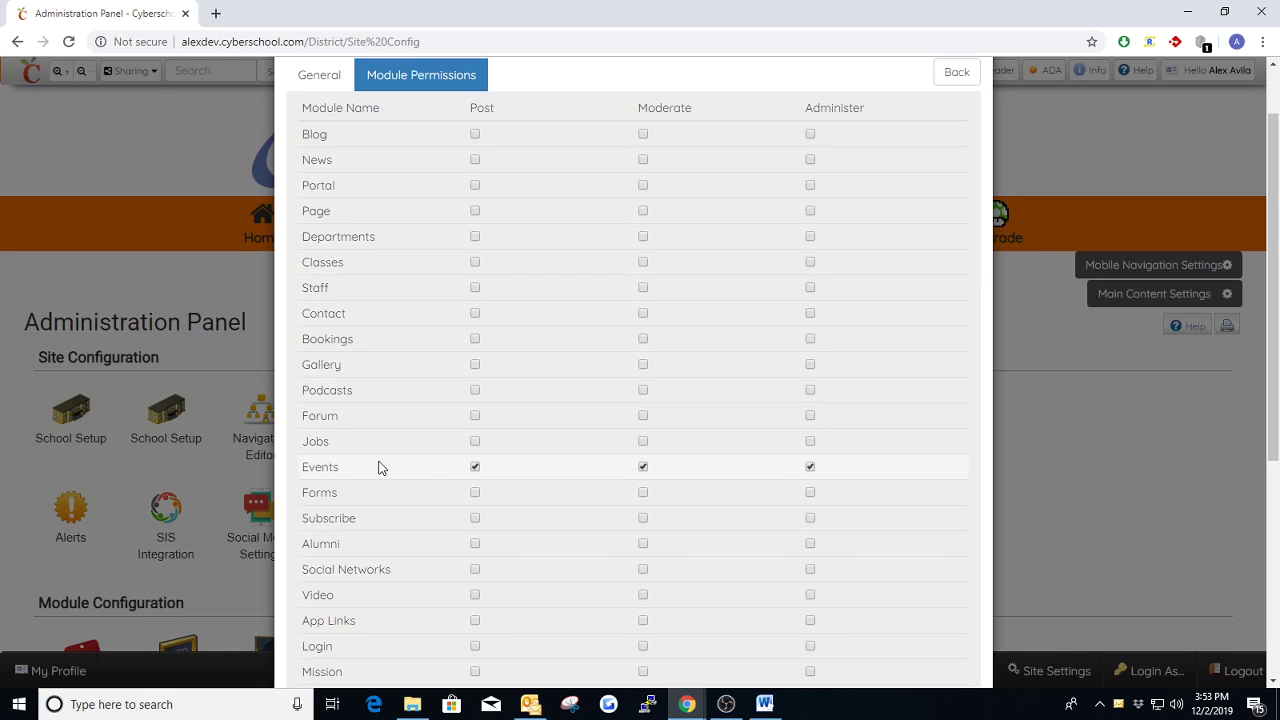
scroll(597, 314, "up", 2)
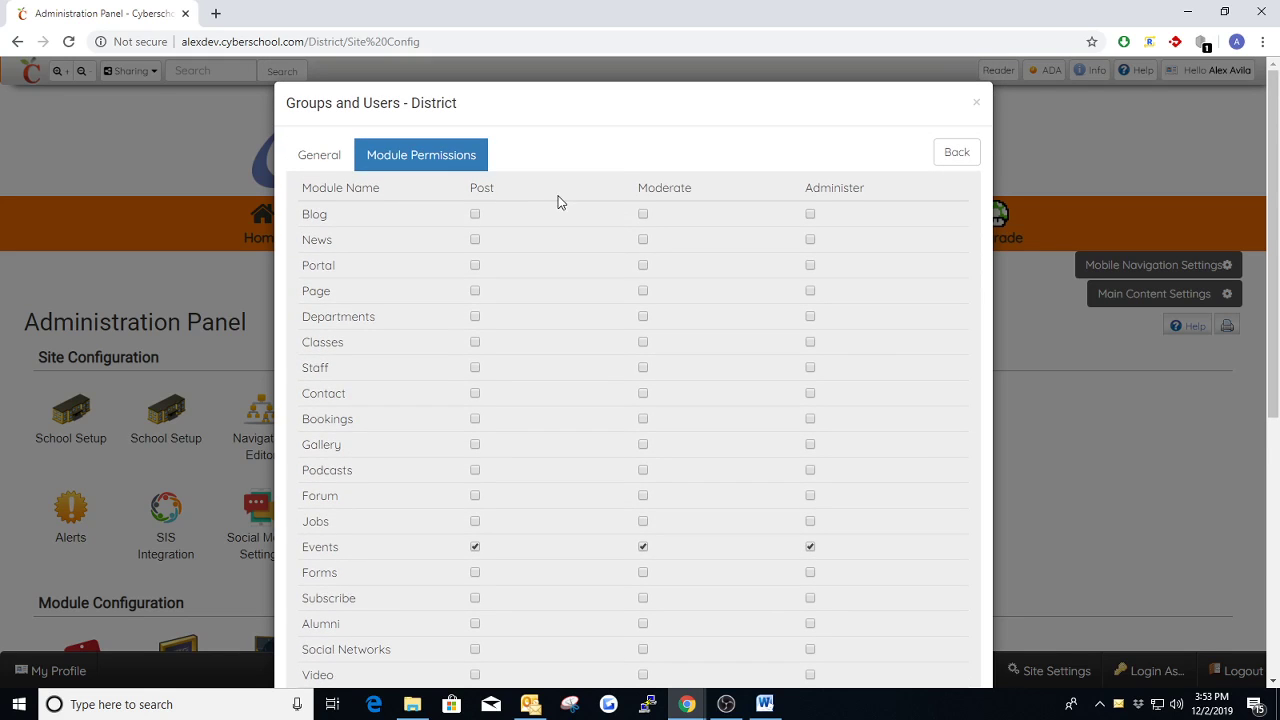
left_click(326, 160)
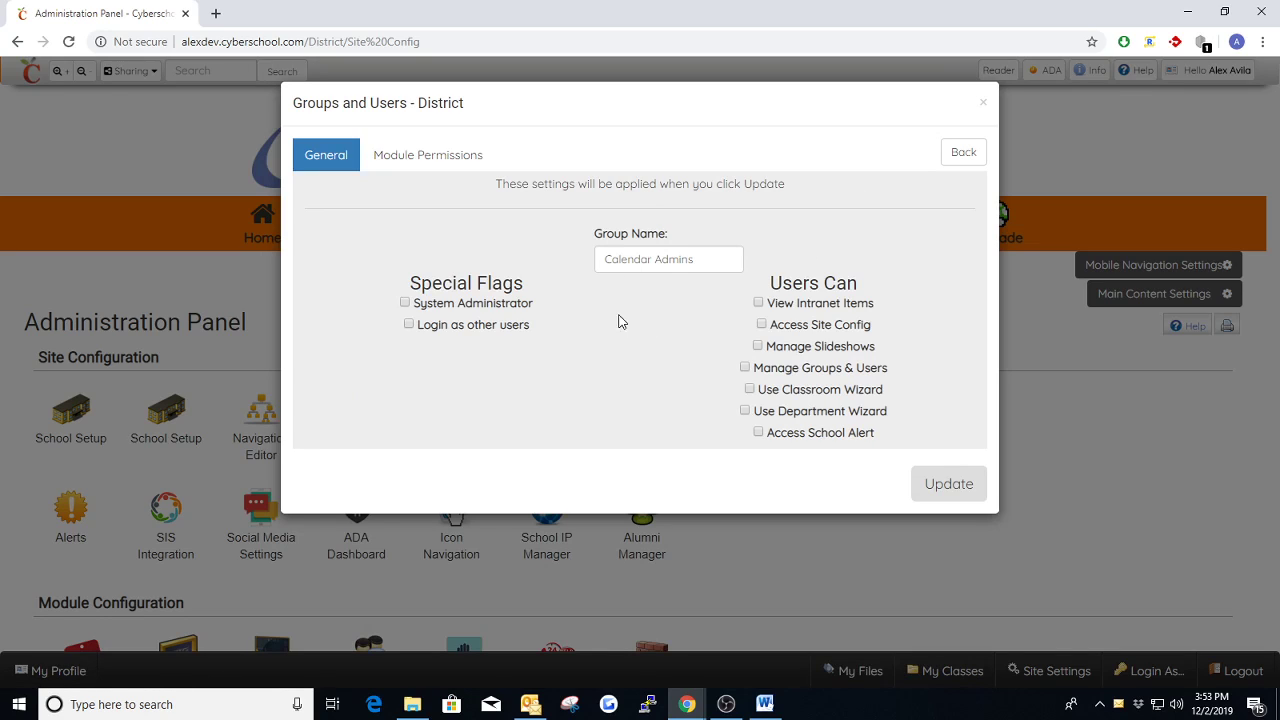
left_click(955, 490)
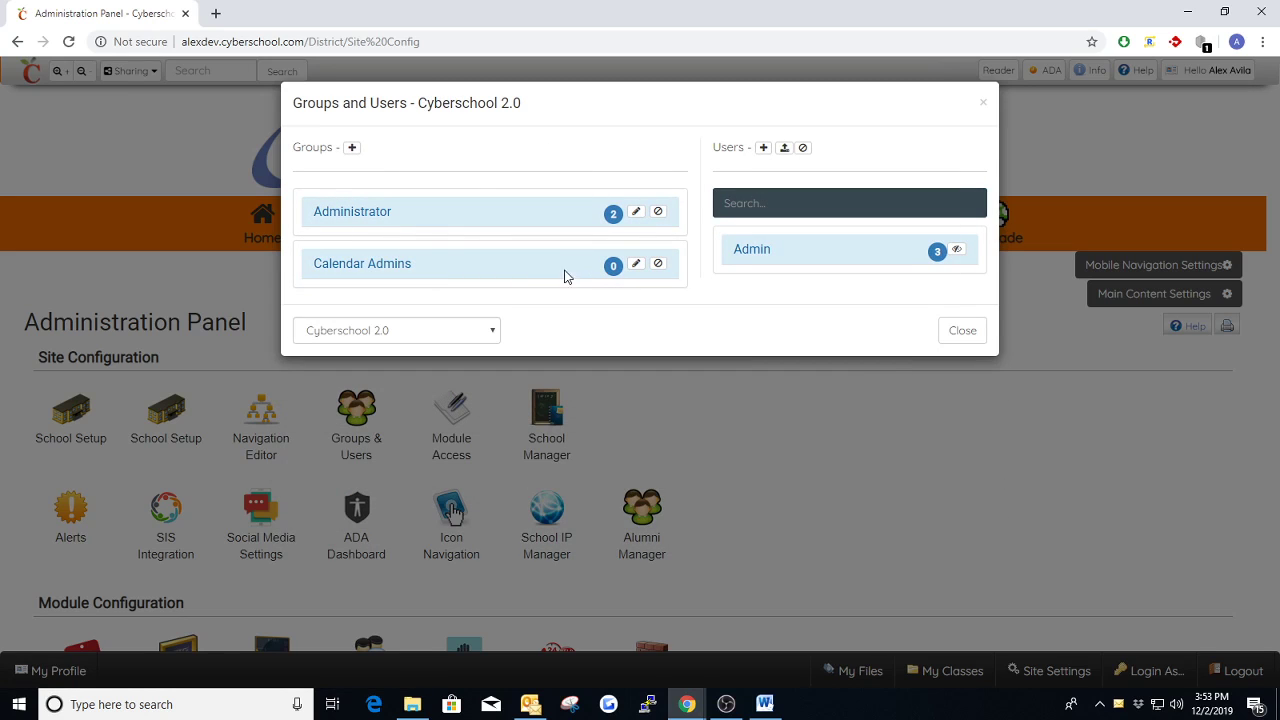
Step: Add the second user in the Admin list to the Calendar Admins group and close the Groups and Users dialog
left_click(373, 266)
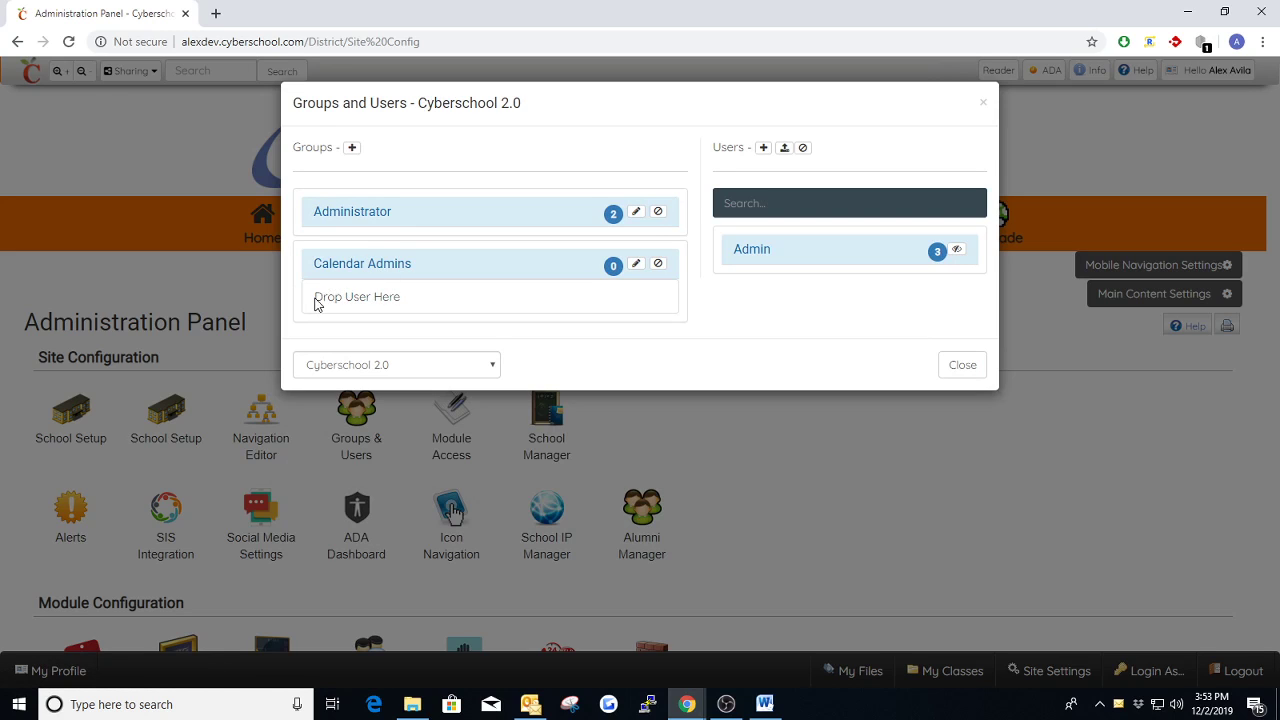
left_click_drag(316, 304, 491, 306)
left_click(677, 323)
left_click(750, 254)
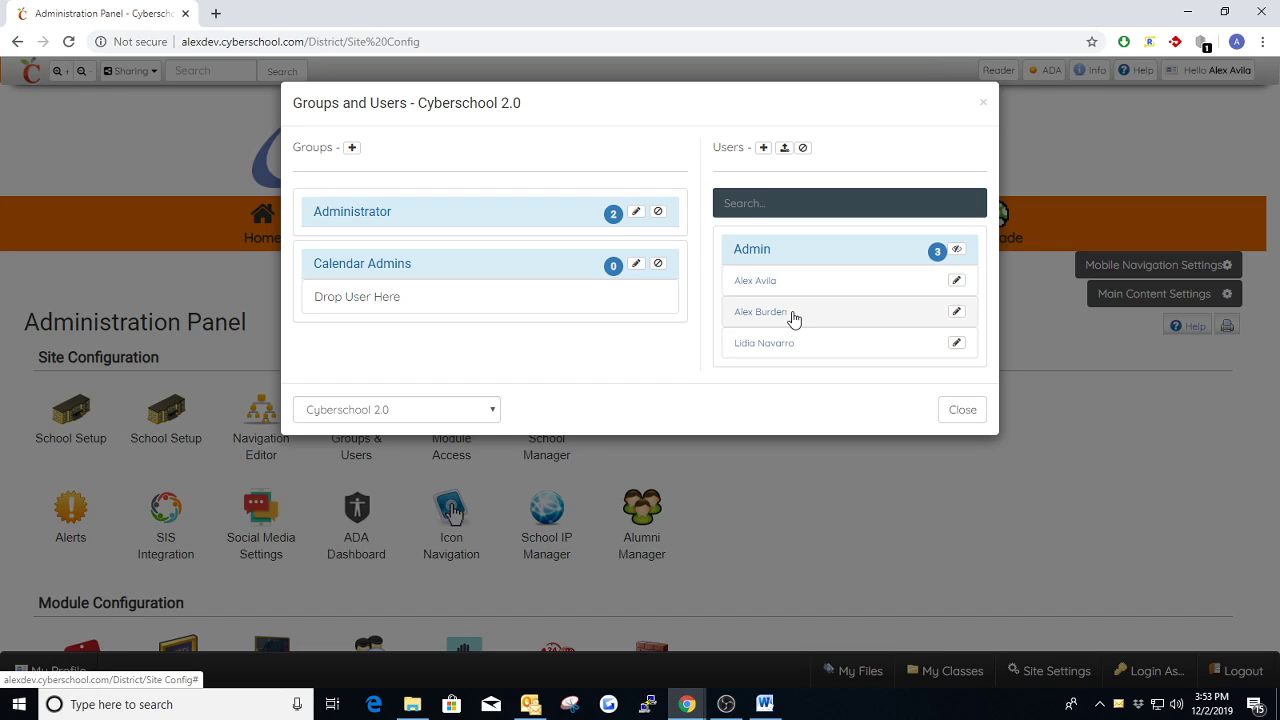
left_click_drag(808, 314, 460, 298)
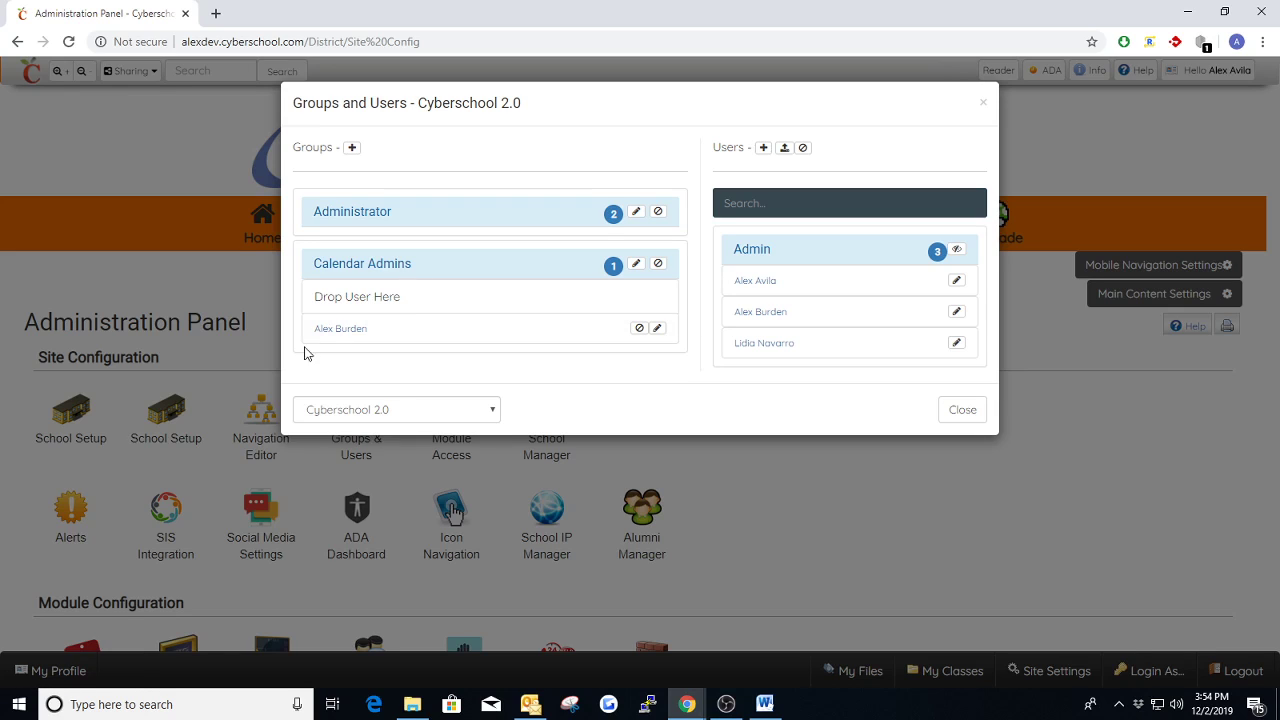
left_click(368, 266)
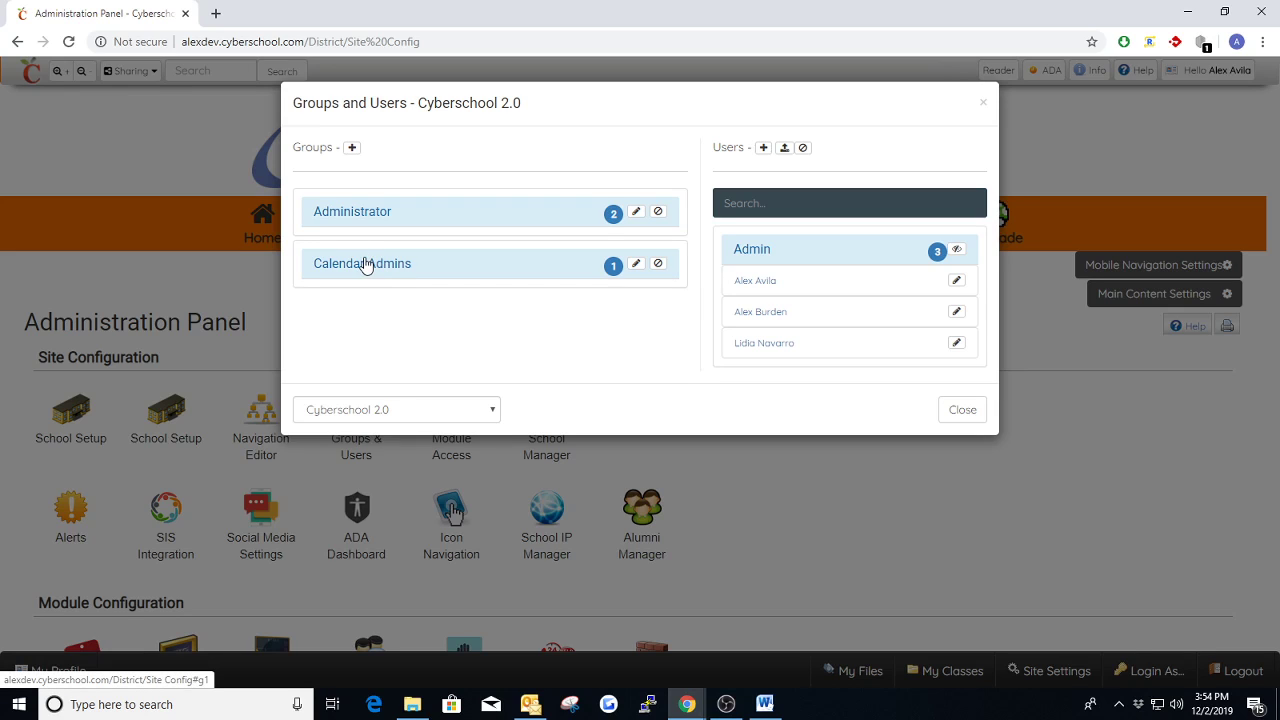
left_click(366, 266)
left_click(376, 276)
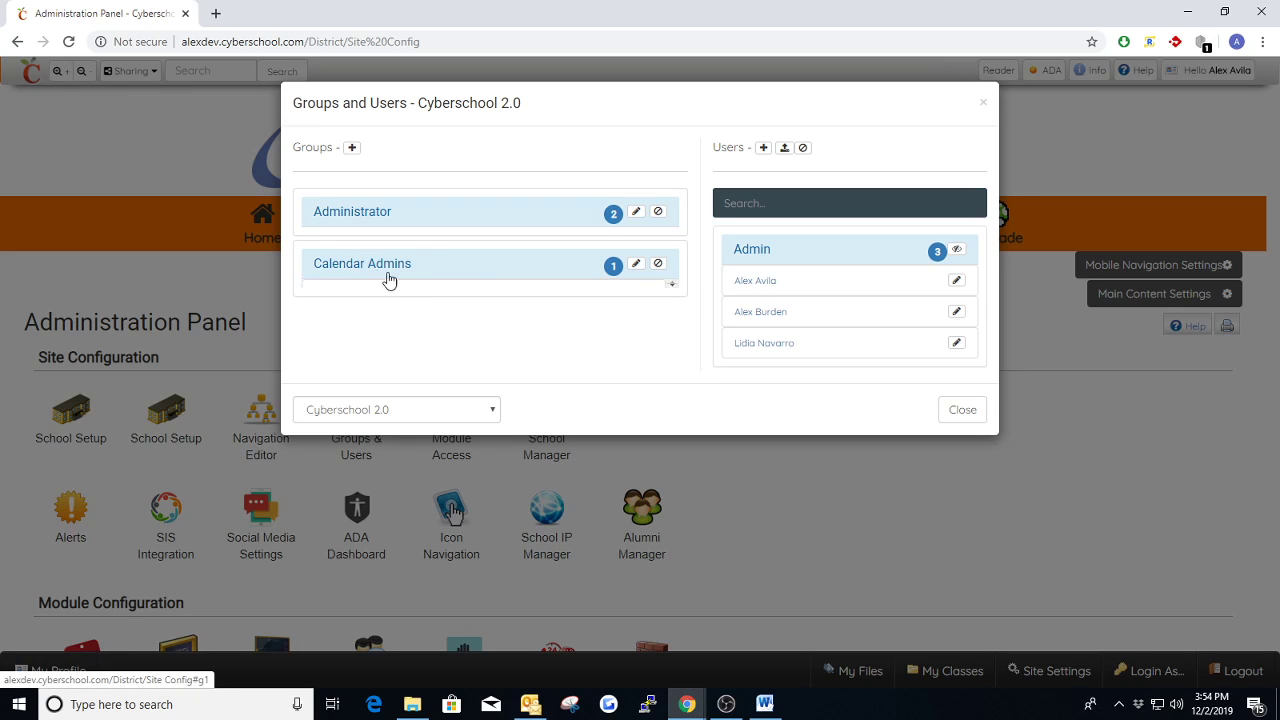
left_click(765, 252)
left_click(982, 104)
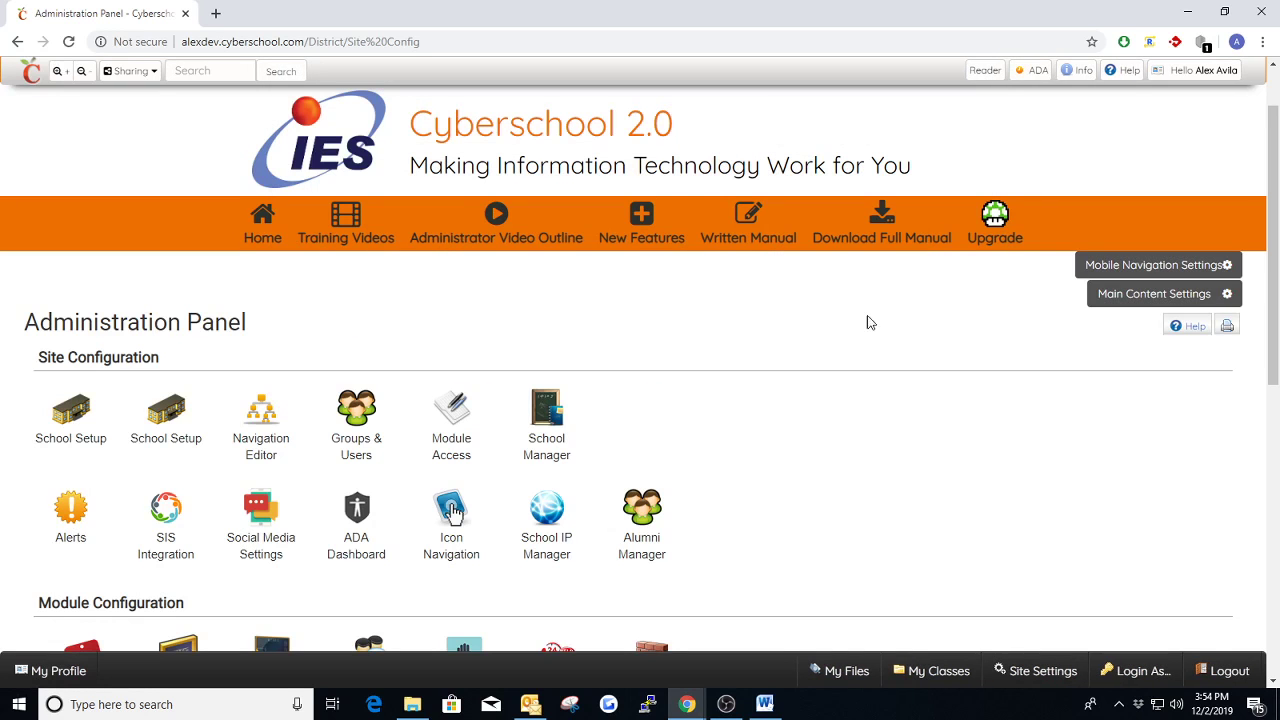
Step: Duplicate the Administration Panel tab and load the alexdev.cyberschool.com/district/events page in the copy
right_click(115, 13)
left_click(180, 63)
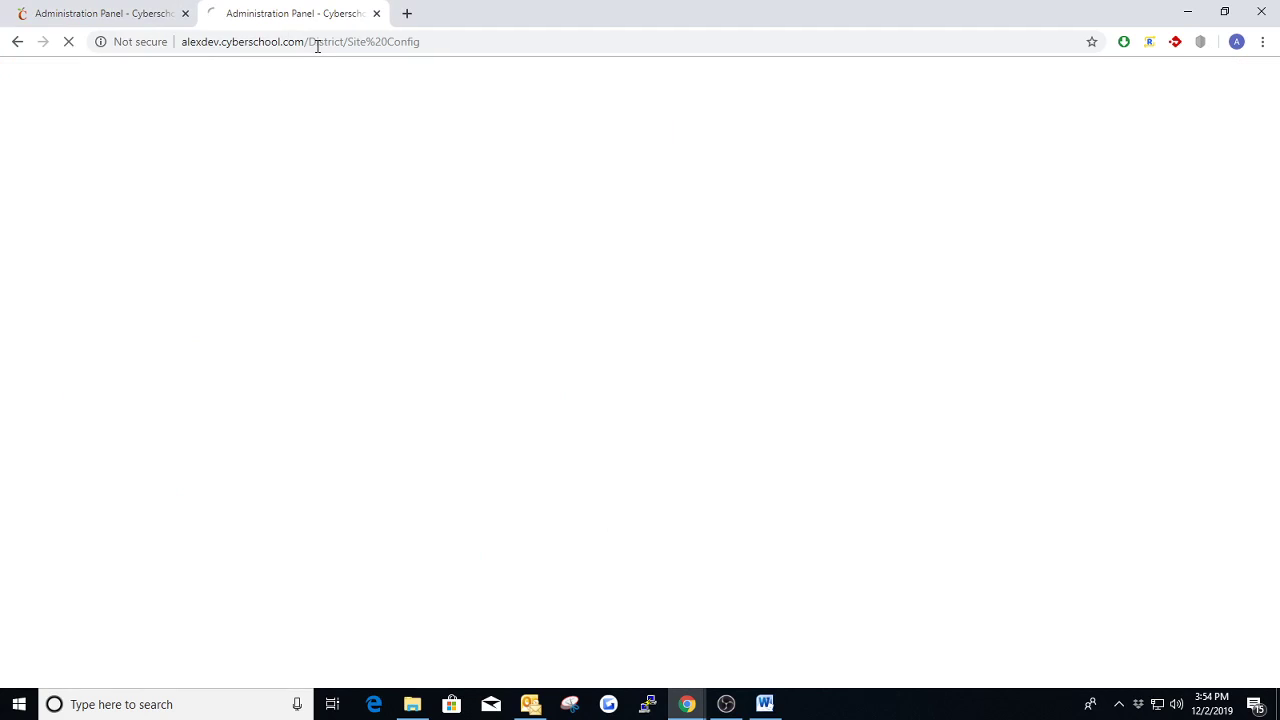
left_click_drag(346, 42, 486, 44)
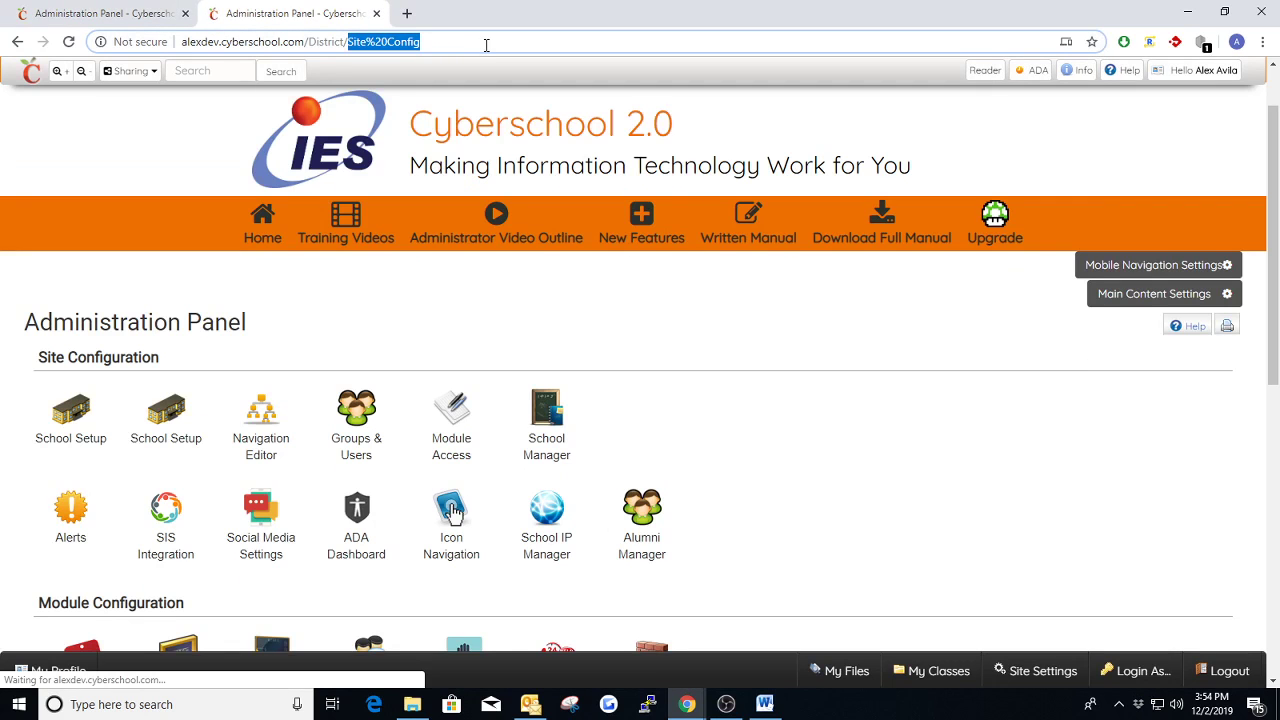
type("eve")
key("Return")
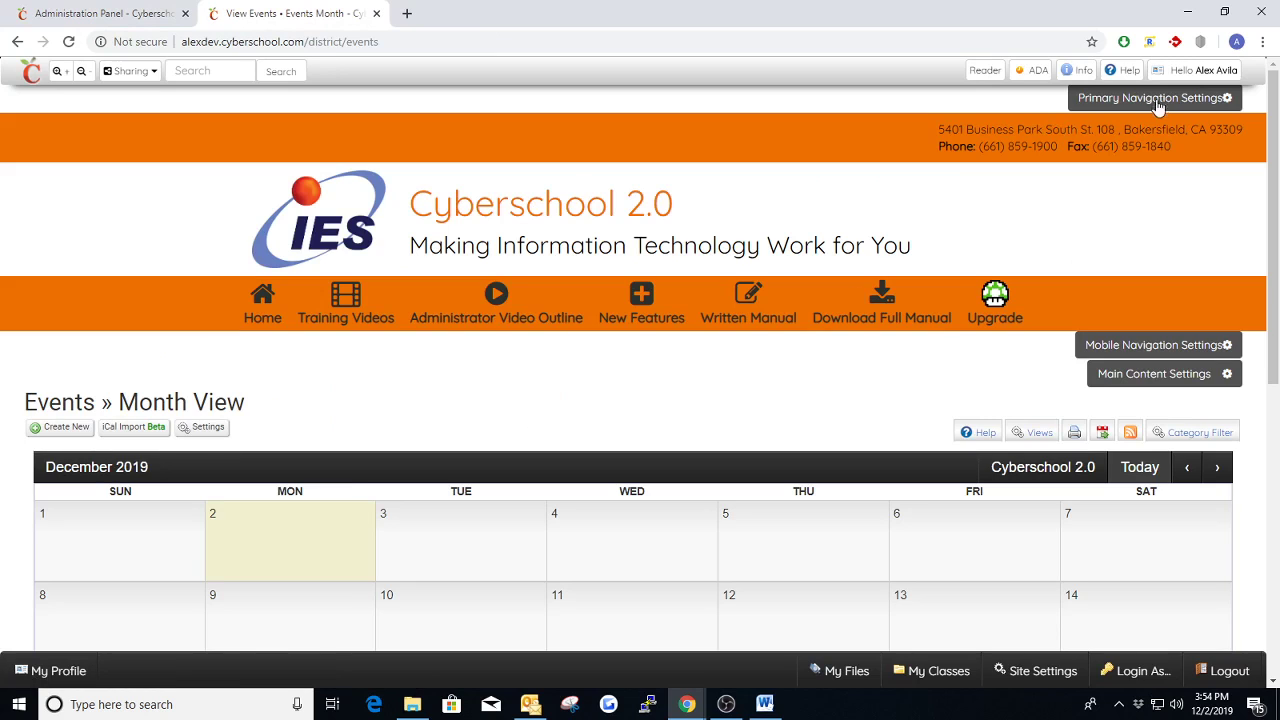
Step: Log in as the user added to Calendar Admins and look over the event options available on the calendar
mouse_move(1185, 80)
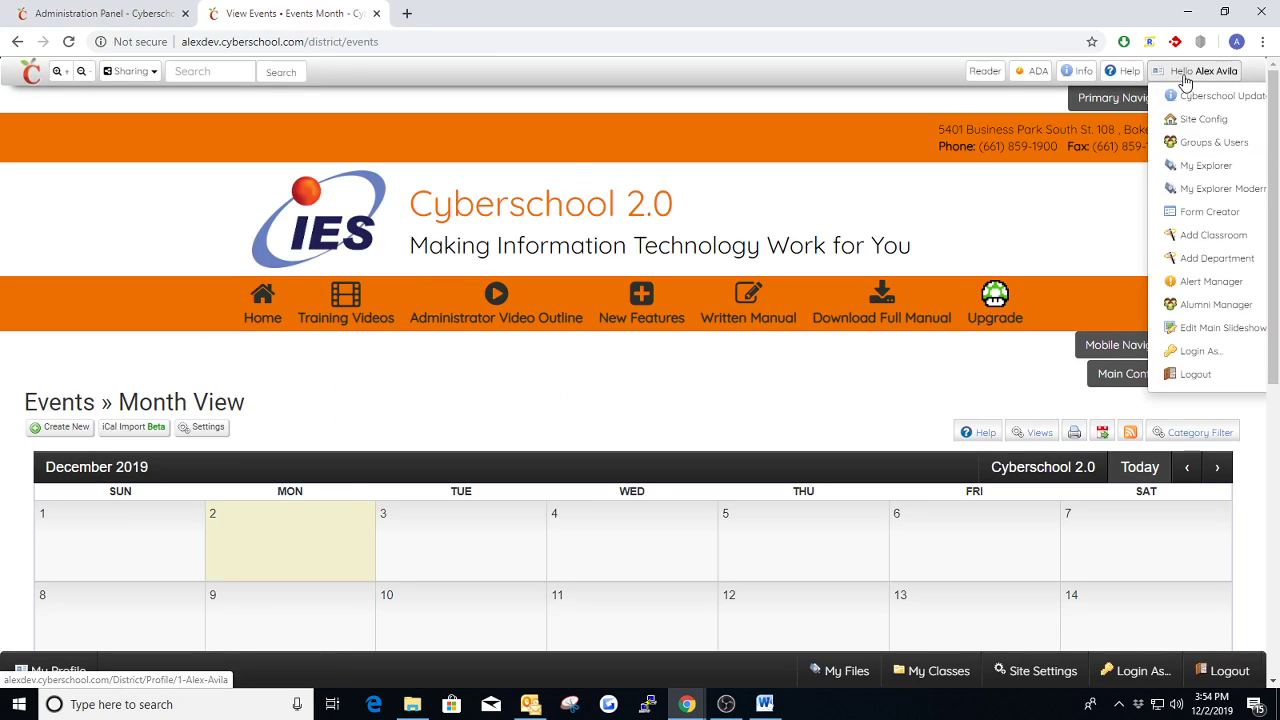
left_click(1205, 352)
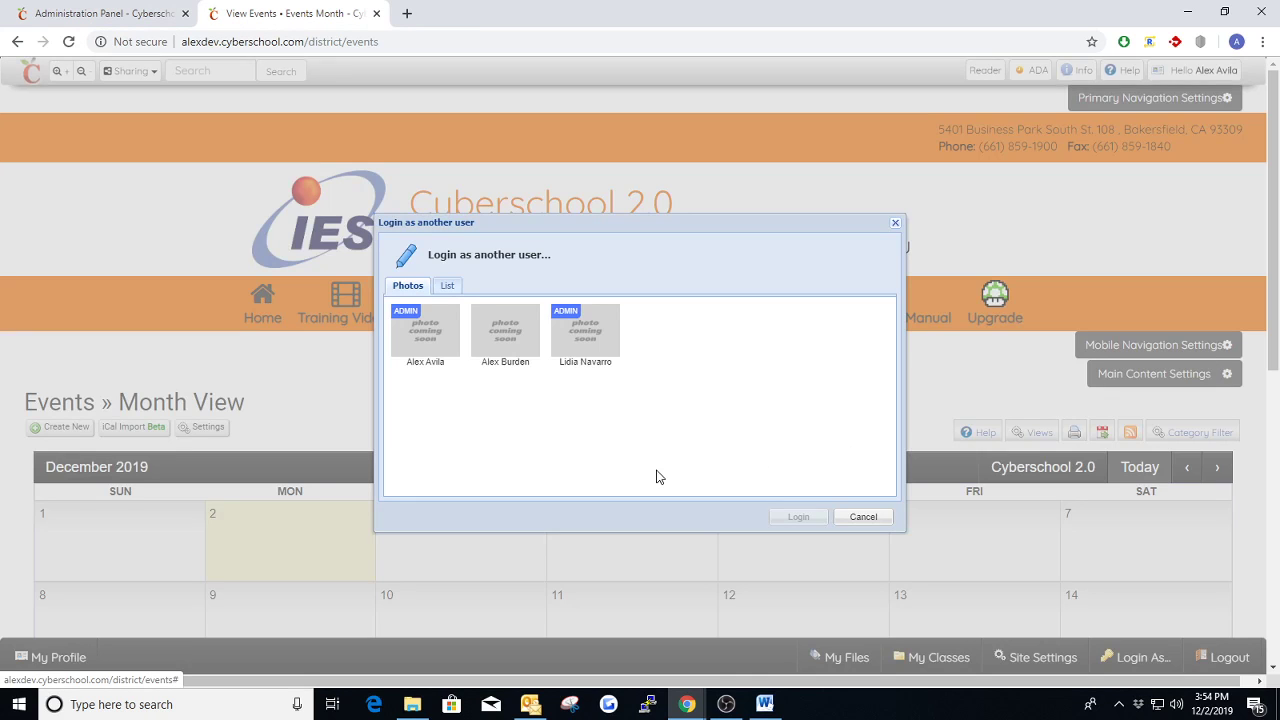
left_click(487, 334)
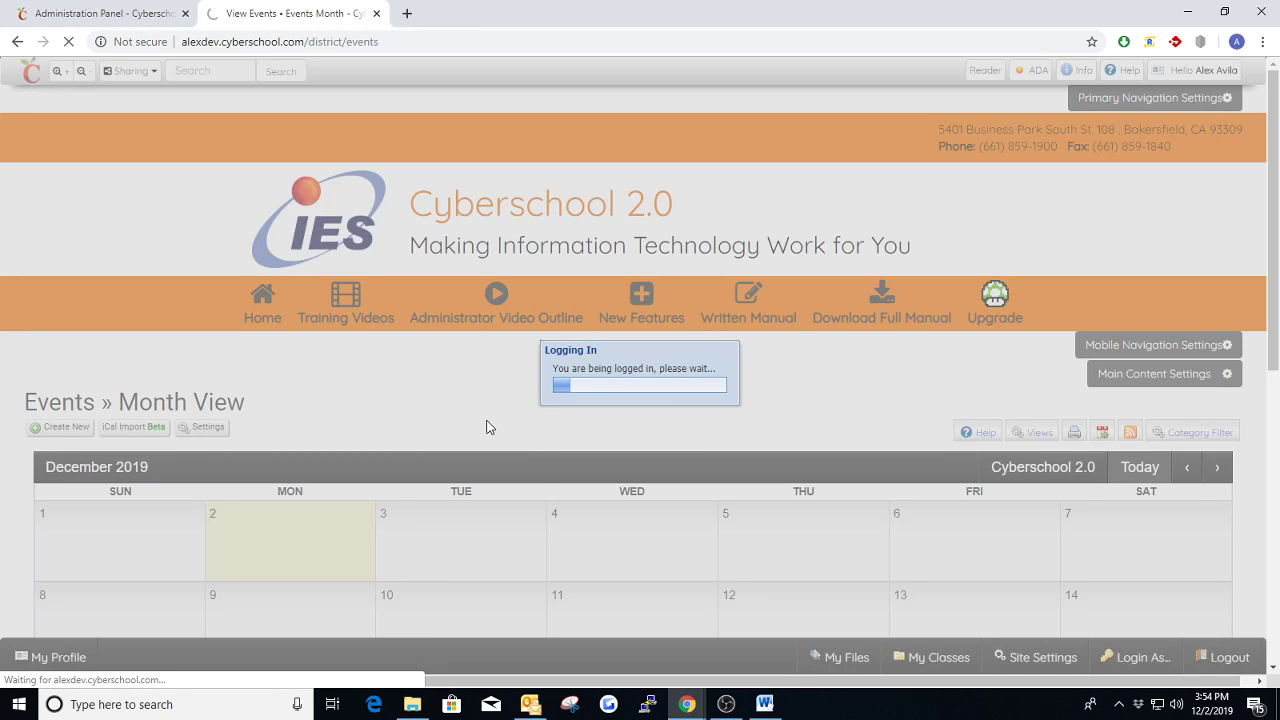
scroll(393, 318, "down", 3)
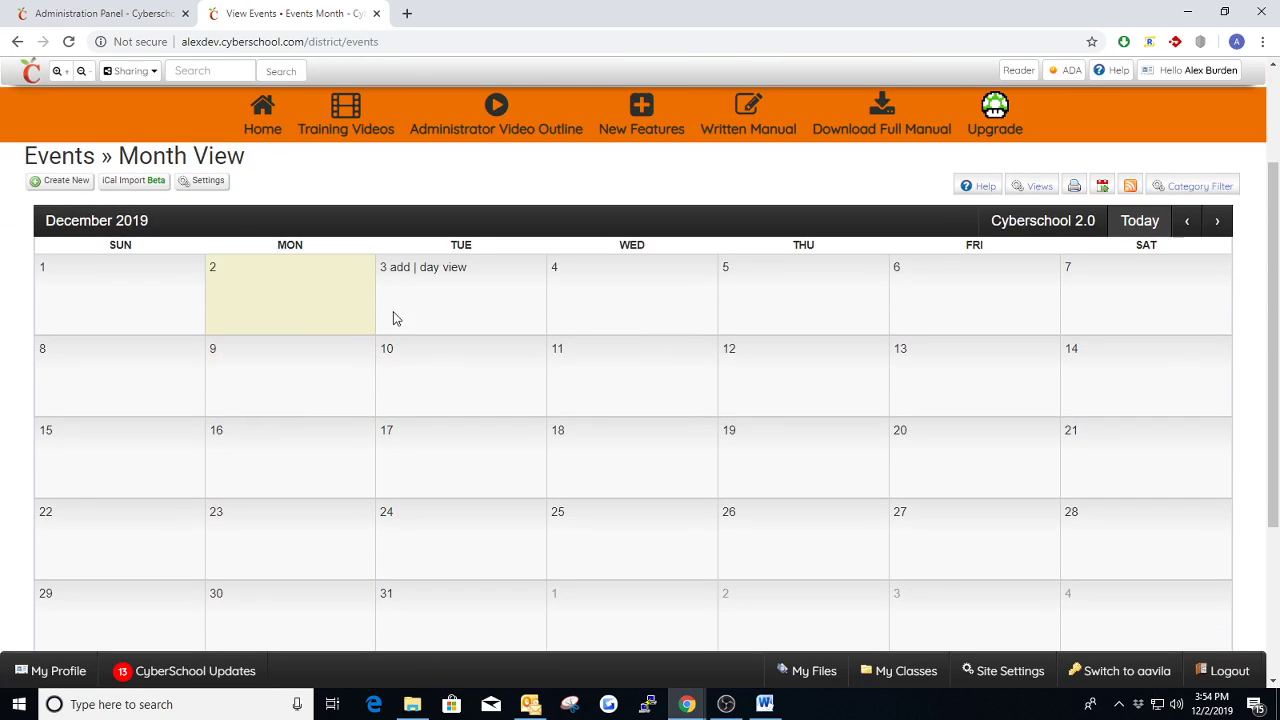
scroll(1040, 300, "up", 1)
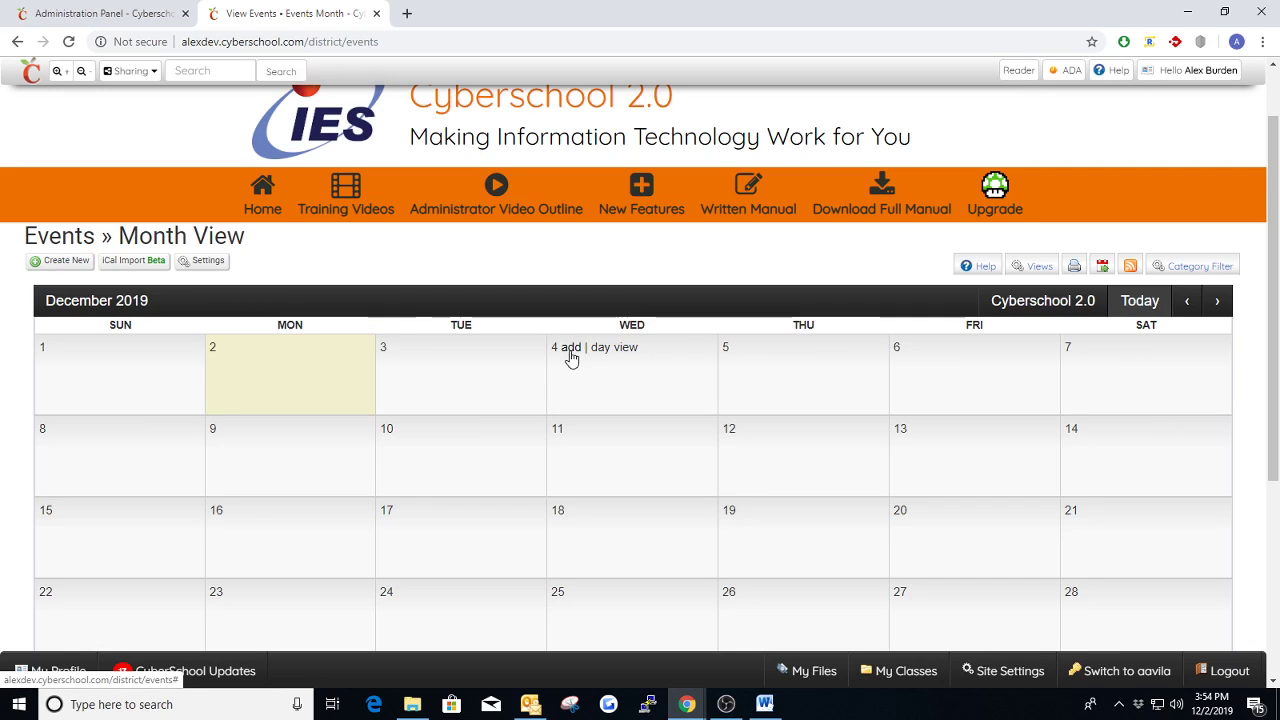
scroll(340, 341, "up", 1)
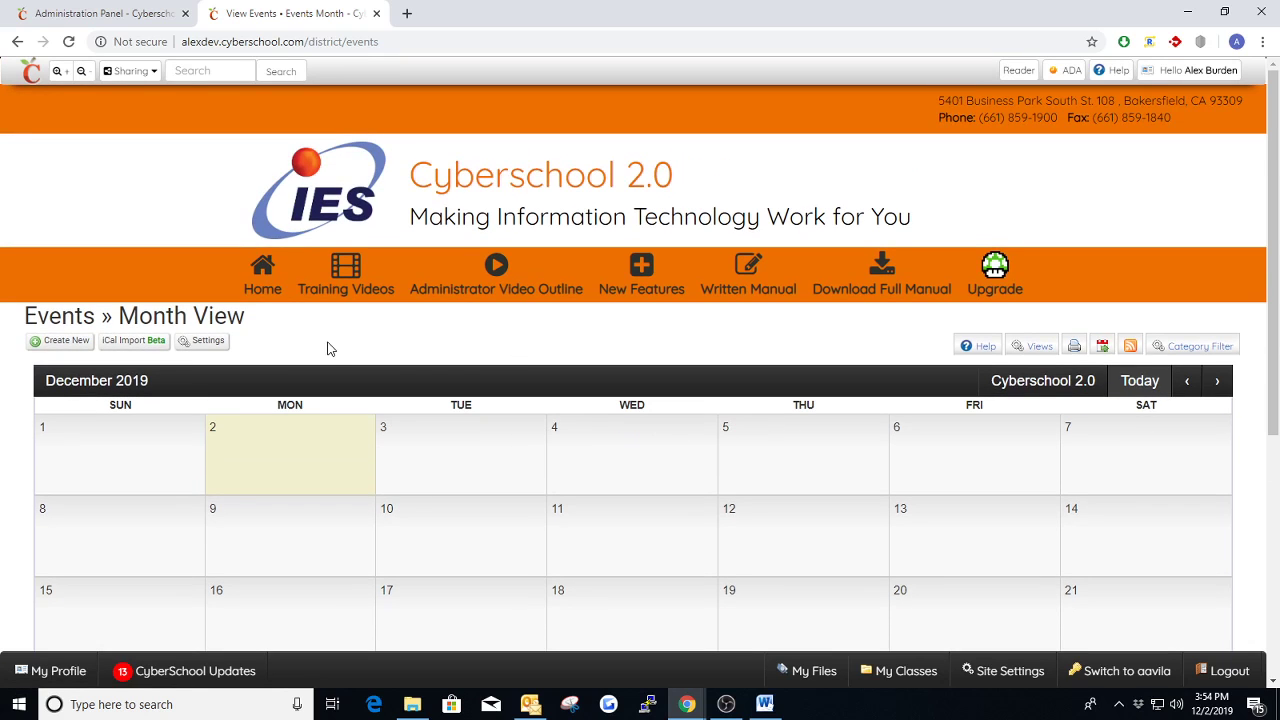
Step: Check the site's home page as this user and return to the district/events calendar to view its editing options
left_click(258, 283)
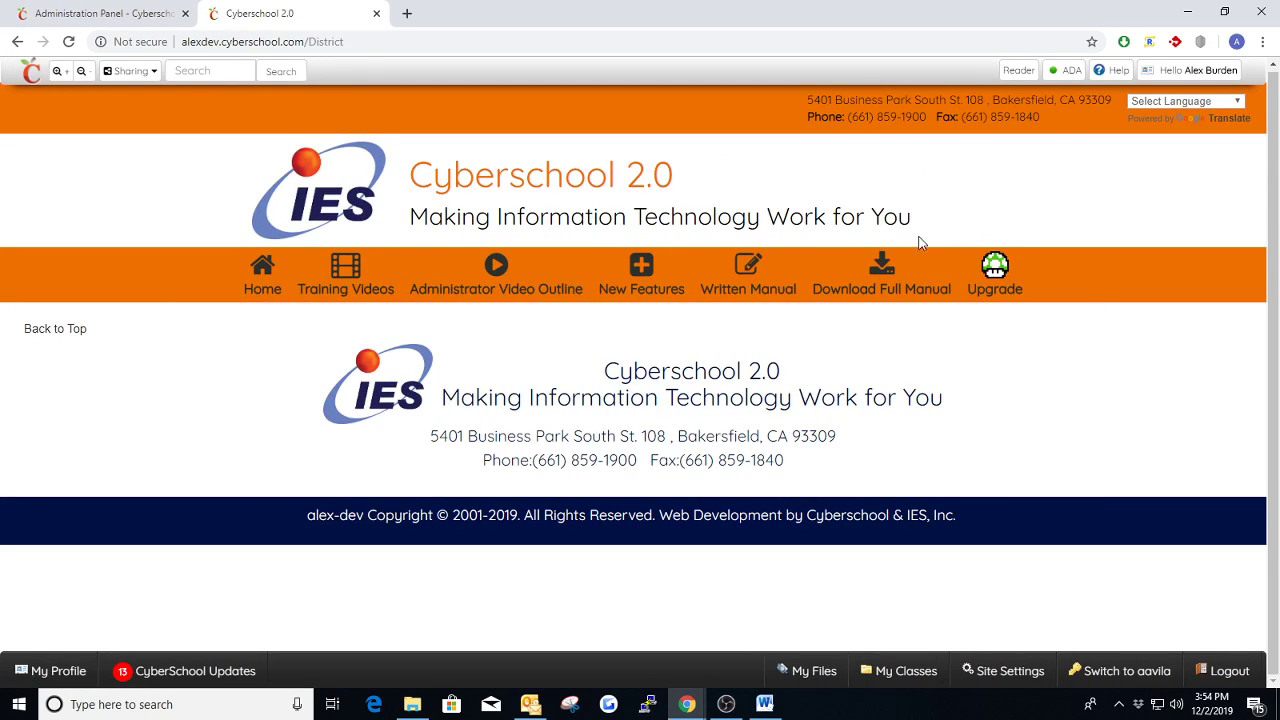
left_click_drag(310, 42, 398, 44)
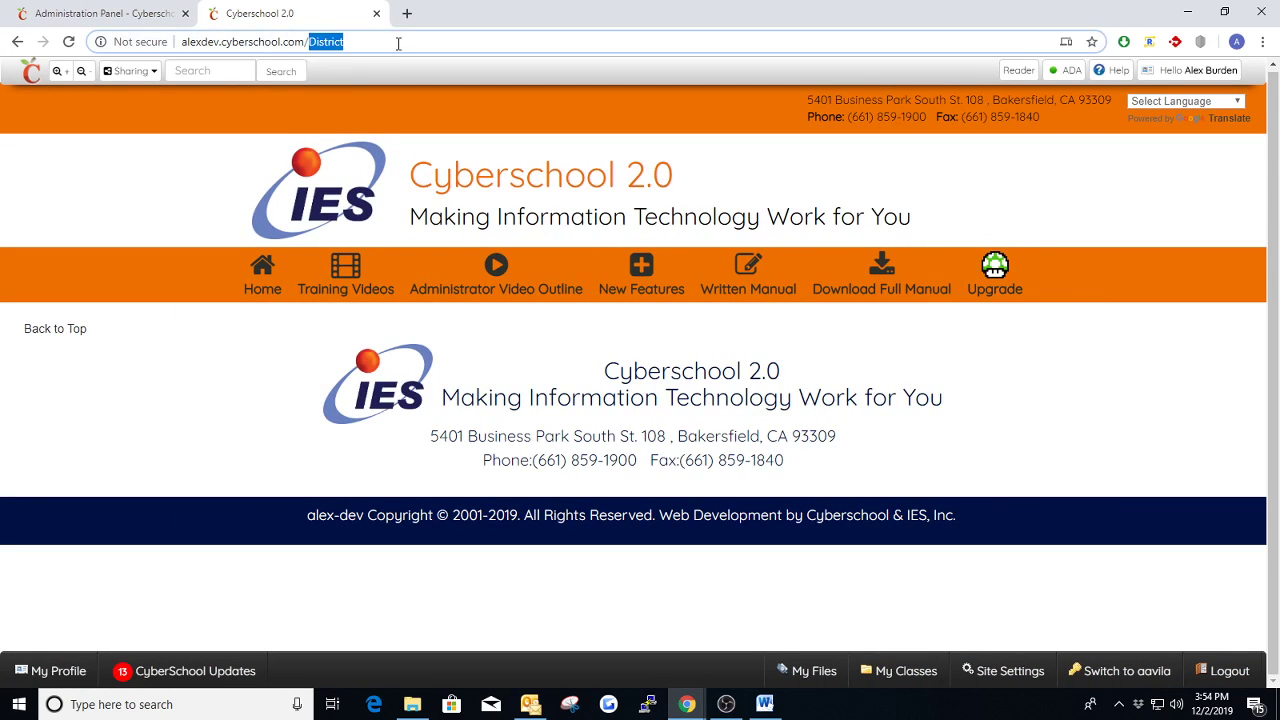
type("eve")
key("BackSpace")
key("BackSpace")
key("BackSpace")
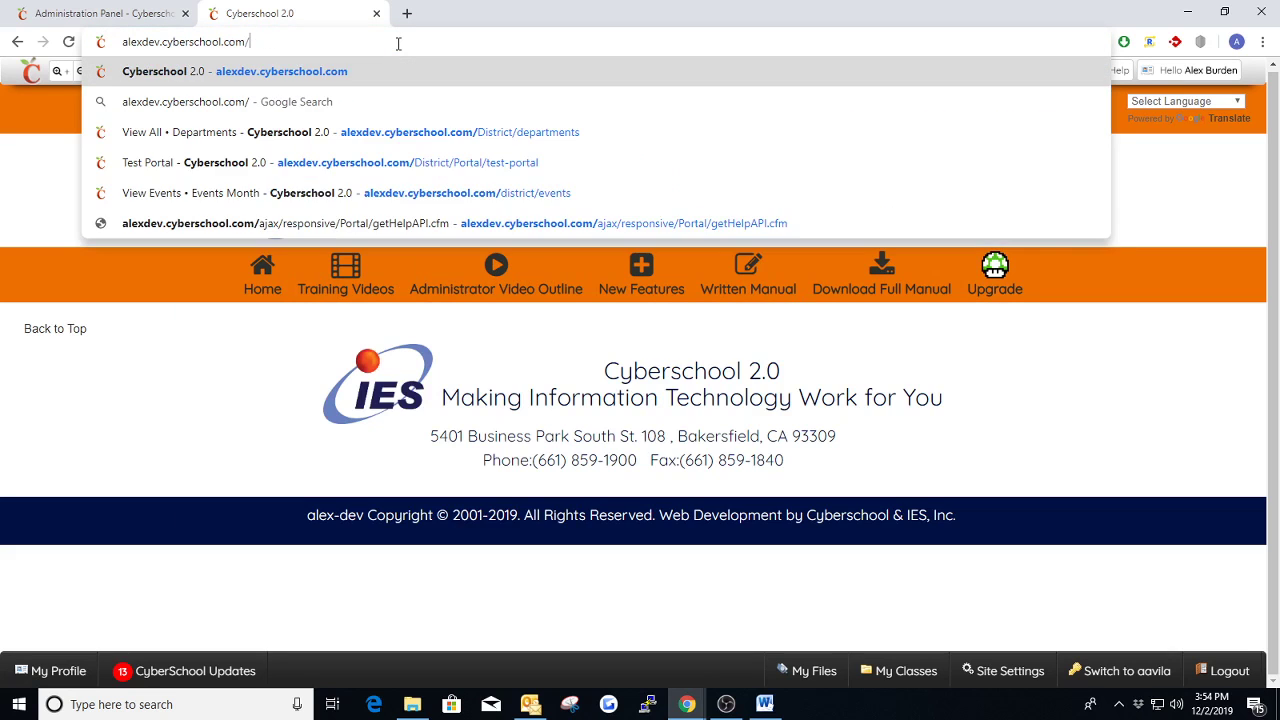
type("duis")
key("BackSpace")
type("is")
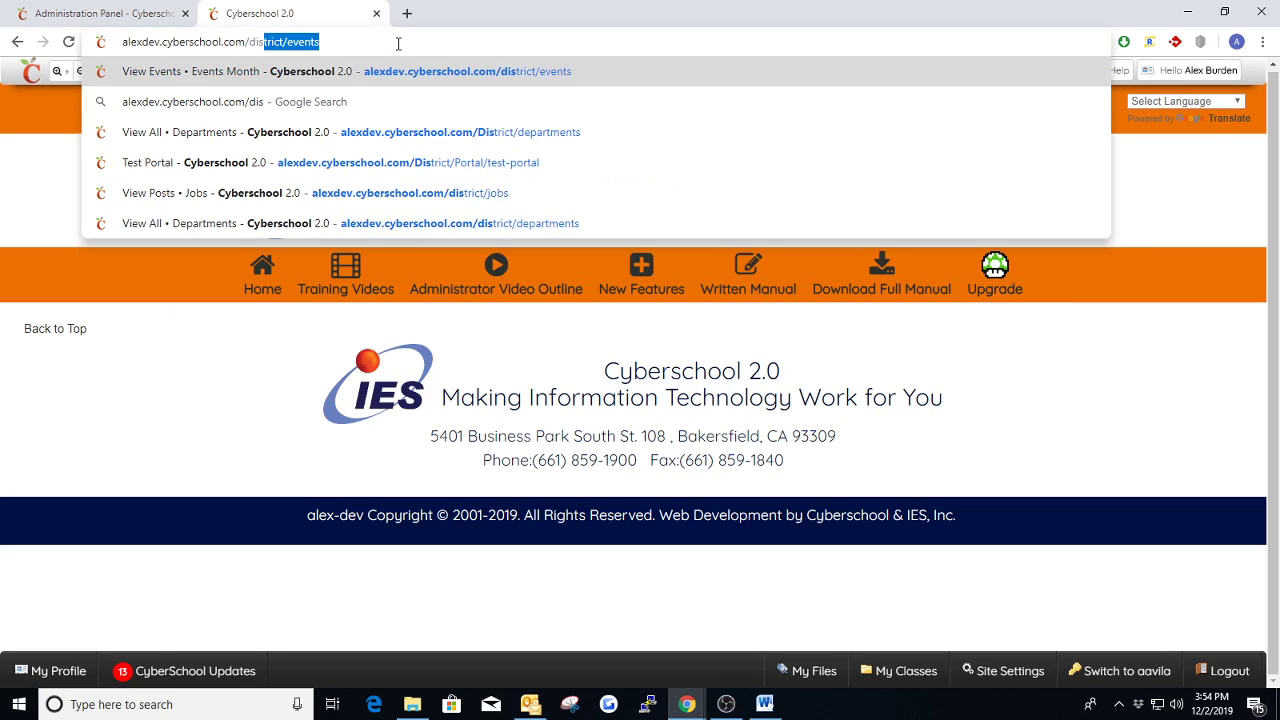
key("Return")
scroll(457, 320, "down", 3)
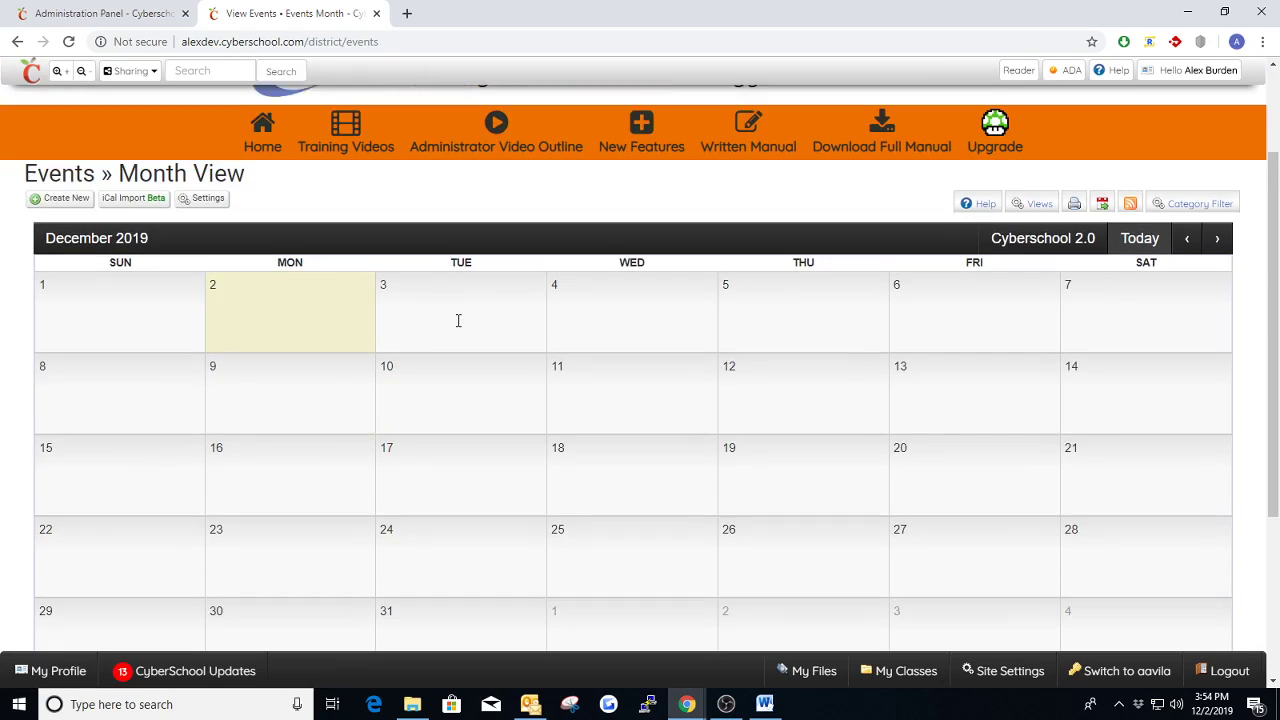
scroll(530, 320, "up", 3)
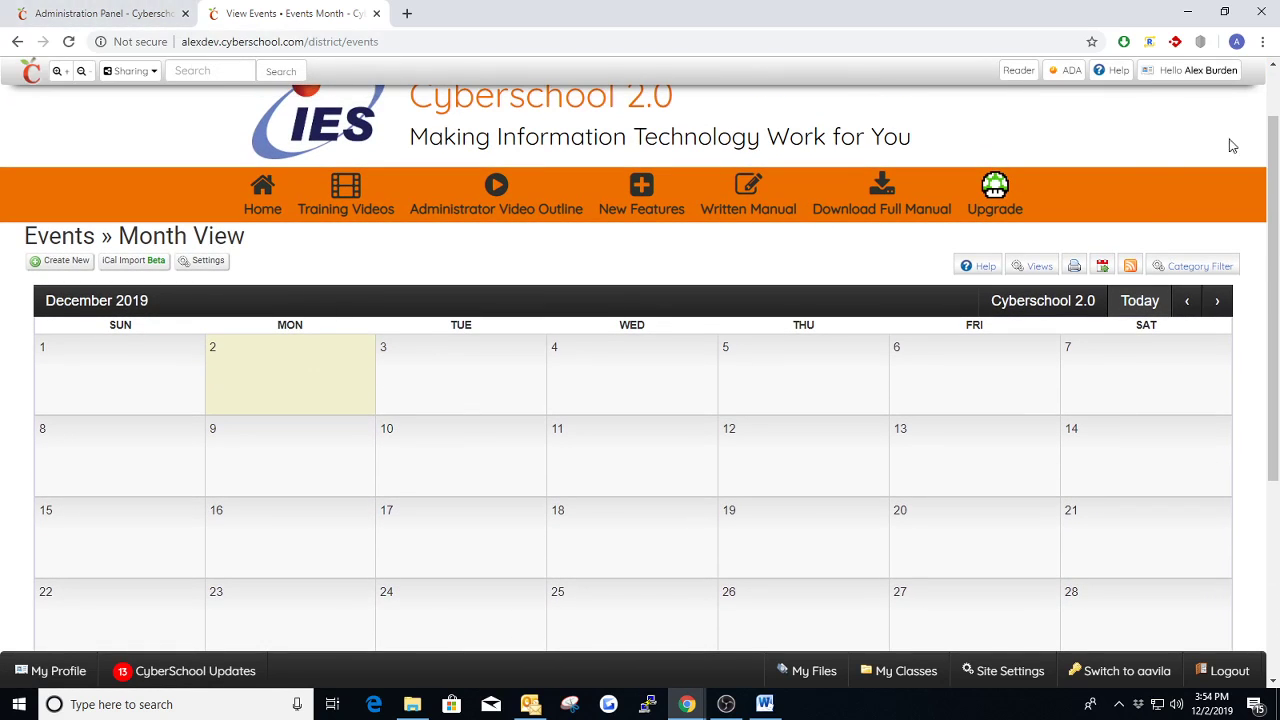
Step: Switch back to the original administrator account and return to the Administration Panel tab
left_click(1205, 71)
left_click(1200, 197)
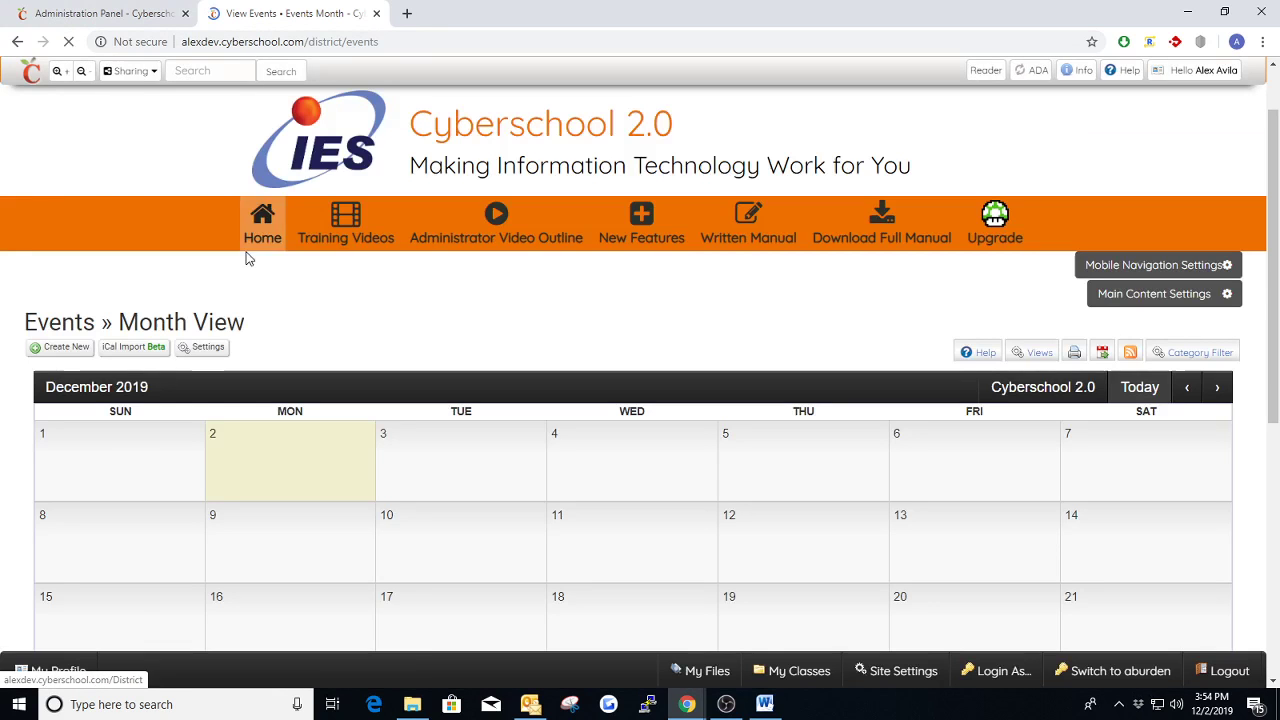
left_click(115, 14)
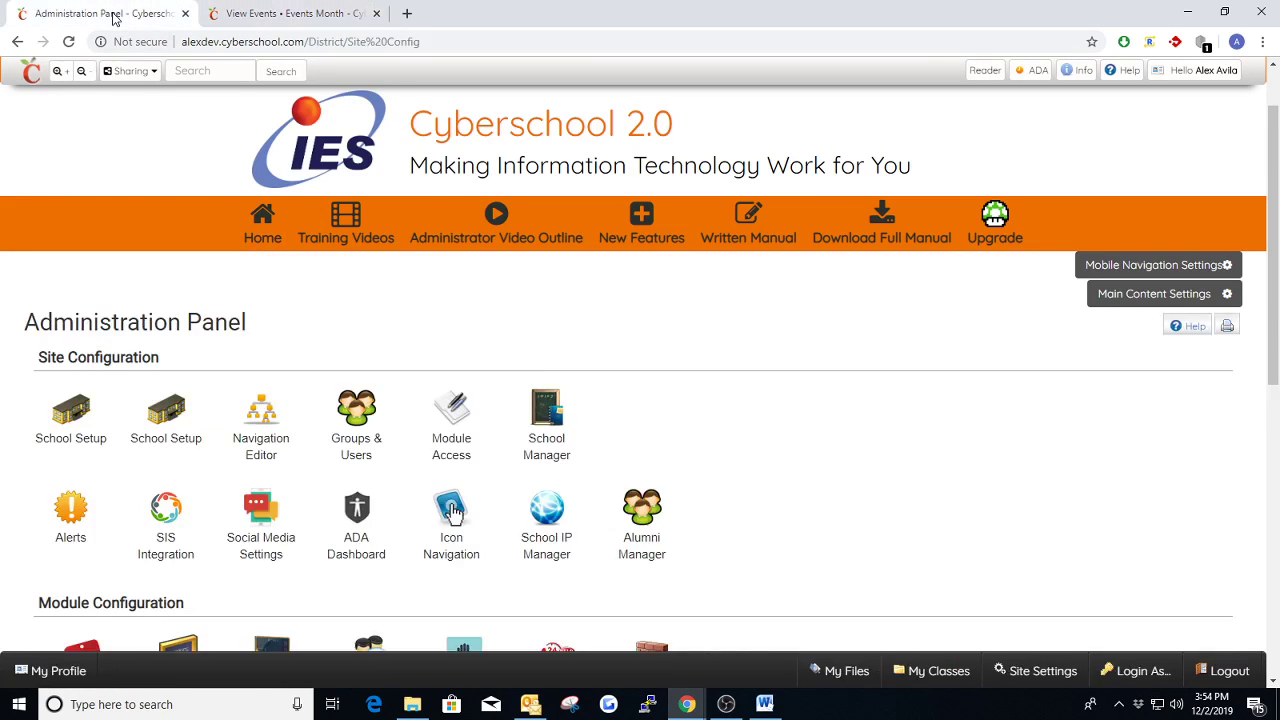